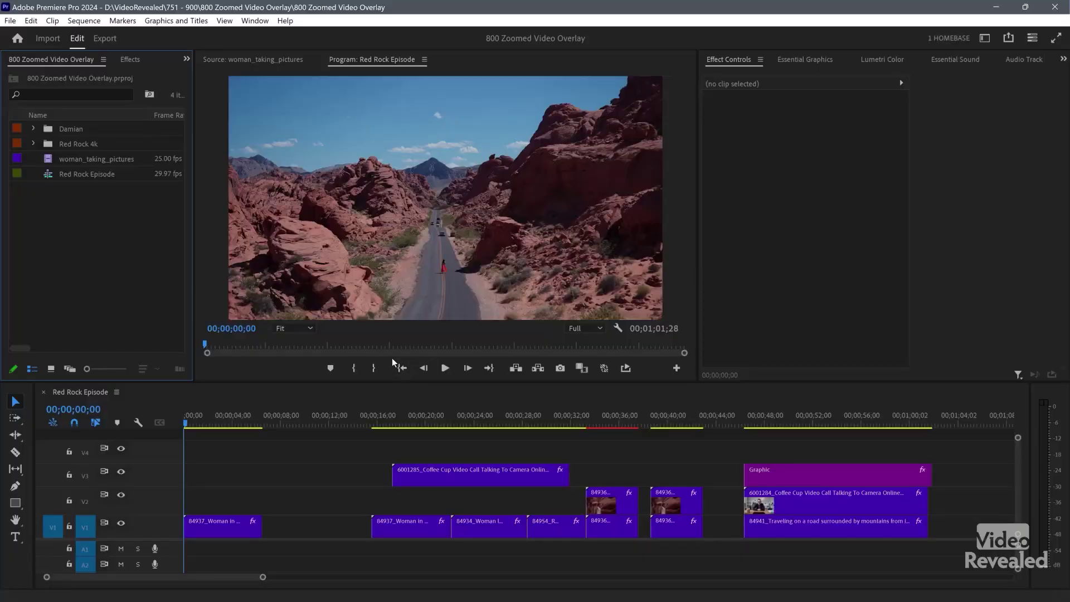
# Step: Play the road footage, then preview the woman_taking_pictures clip from the Project panel
pyautogui.click(211, 536)
pyautogui.press('space')
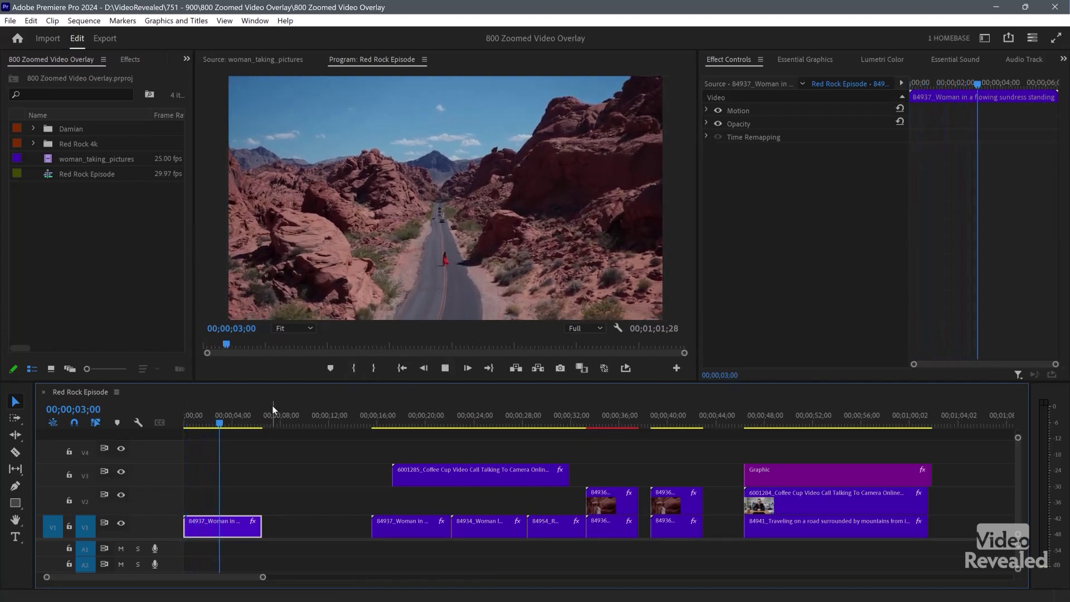
pyautogui.press('space')
pyautogui.doubleClick(48, 162)
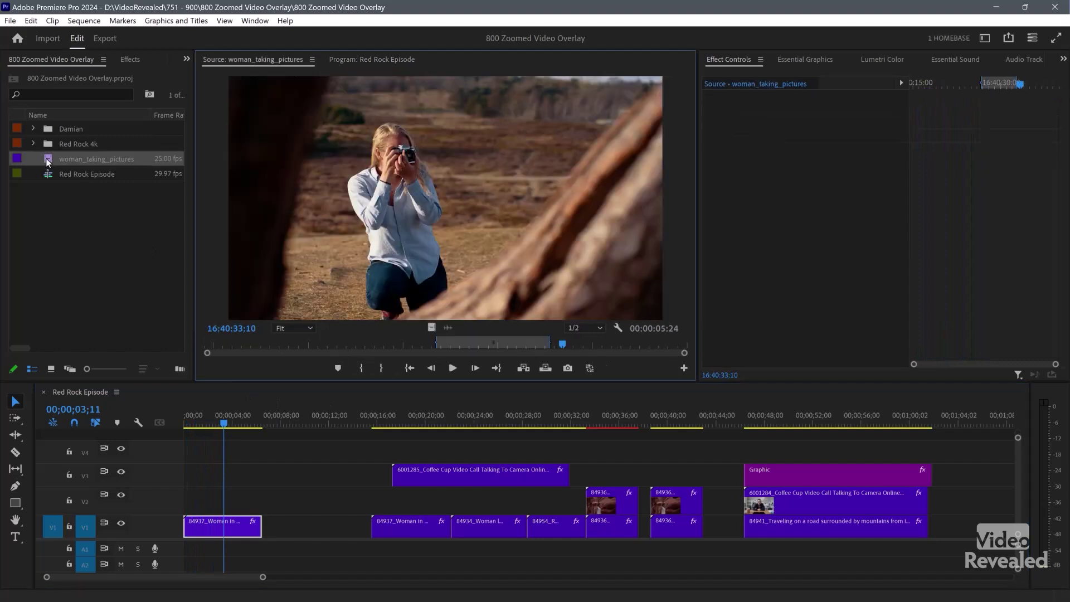
pyautogui.press('space')
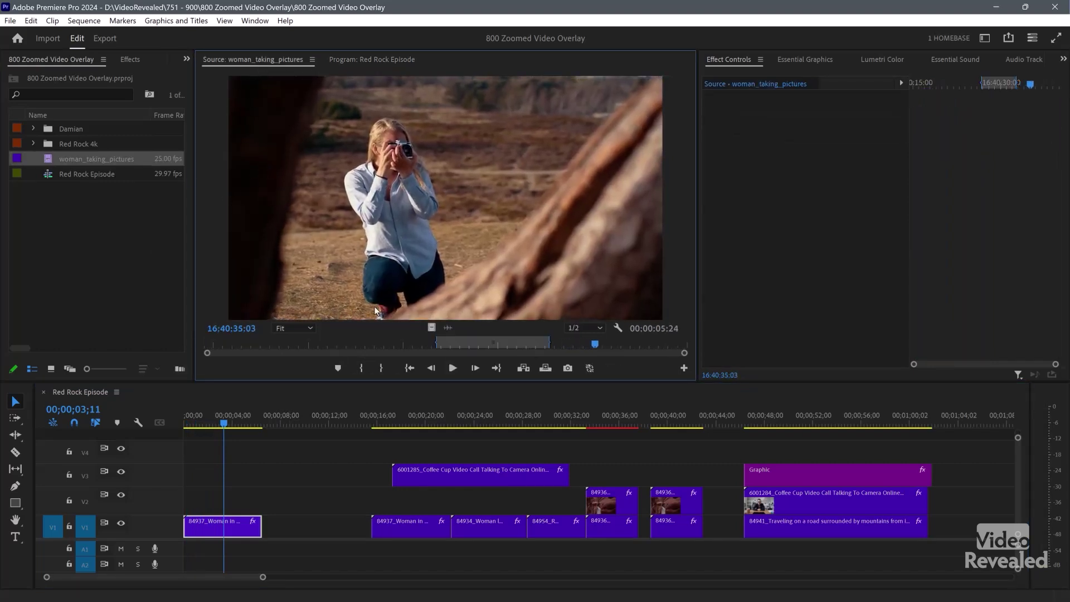
# Step: Place woman_taking_pictures on V2 at the sequence start and toggle V2's visibility to compare
pyautogui.moveTo(47, 161); pyautogui.dragTo(196, 501)
pyautogui.moveTo(215, 418); pyautogui.dragTo(175, 416)
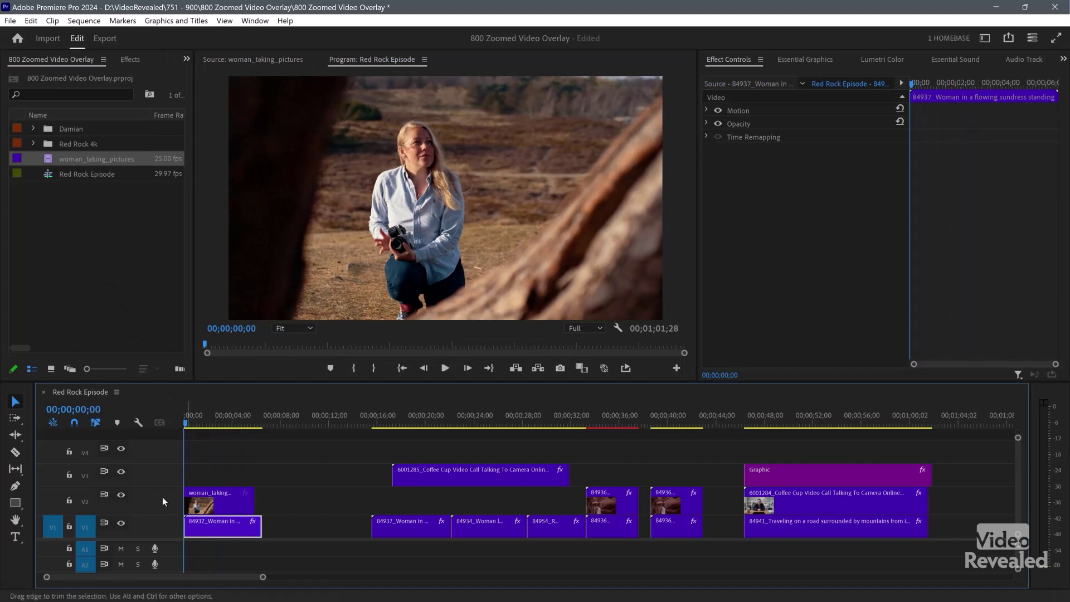
pyautogui.click(120, 494)
pyautogui.click(121, 494)
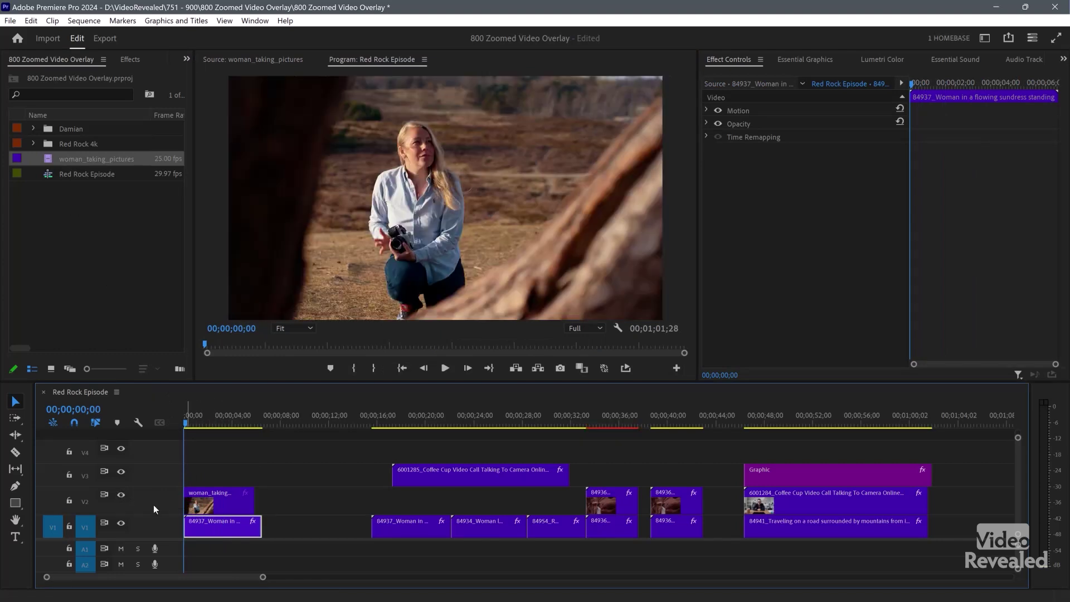
pyautogui.click(210, 508)
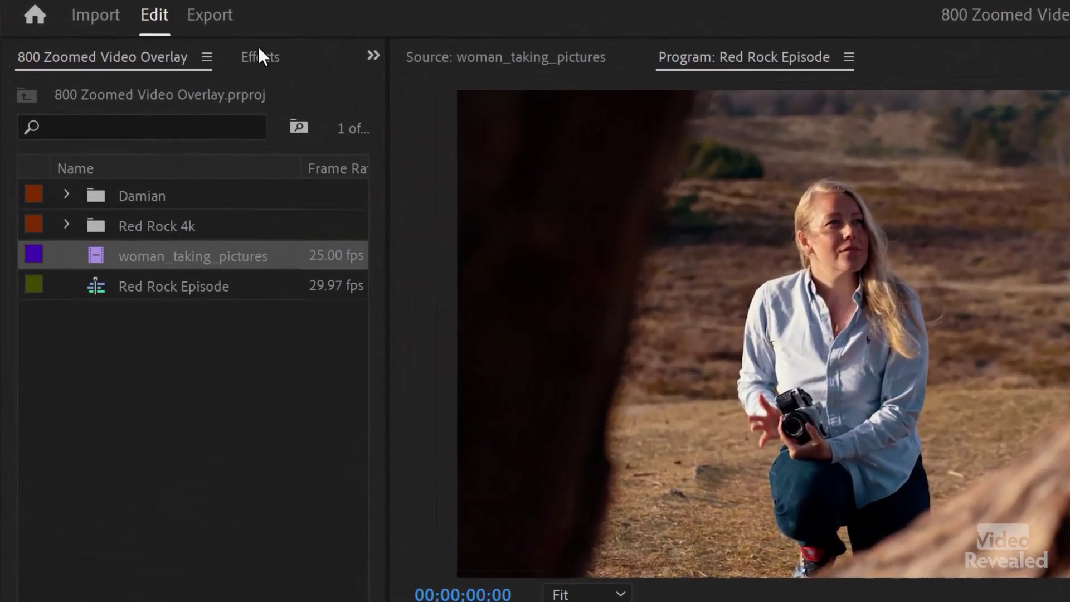
# Step: Filter the Effects panel with the search term 'pip' to list the PiP presets
pyautogui.click(130, 60)
pyautogui.click(173, 88)
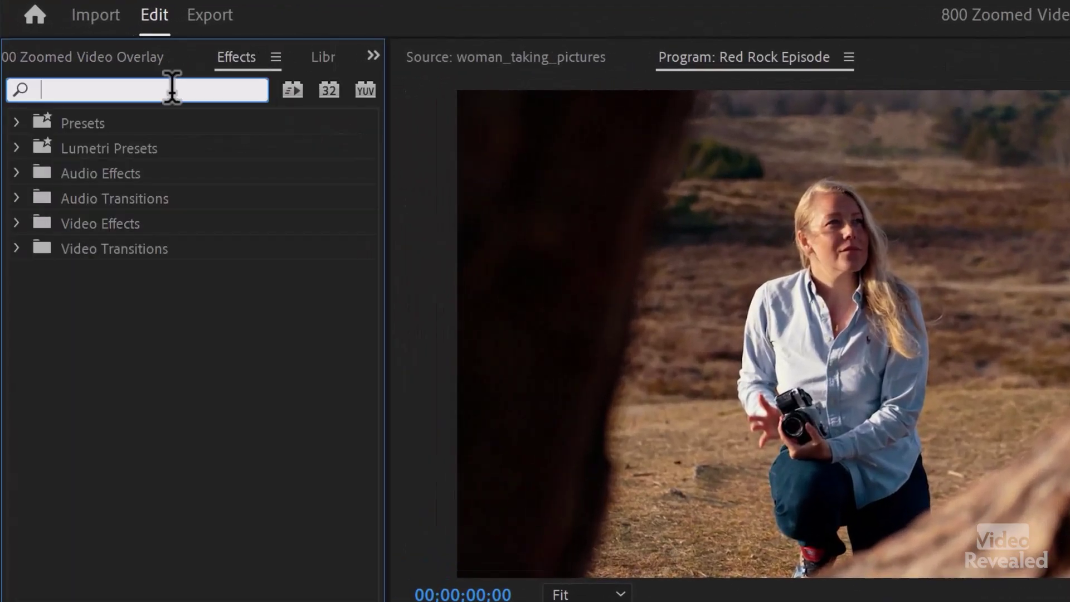
pyautogui.write('pip')
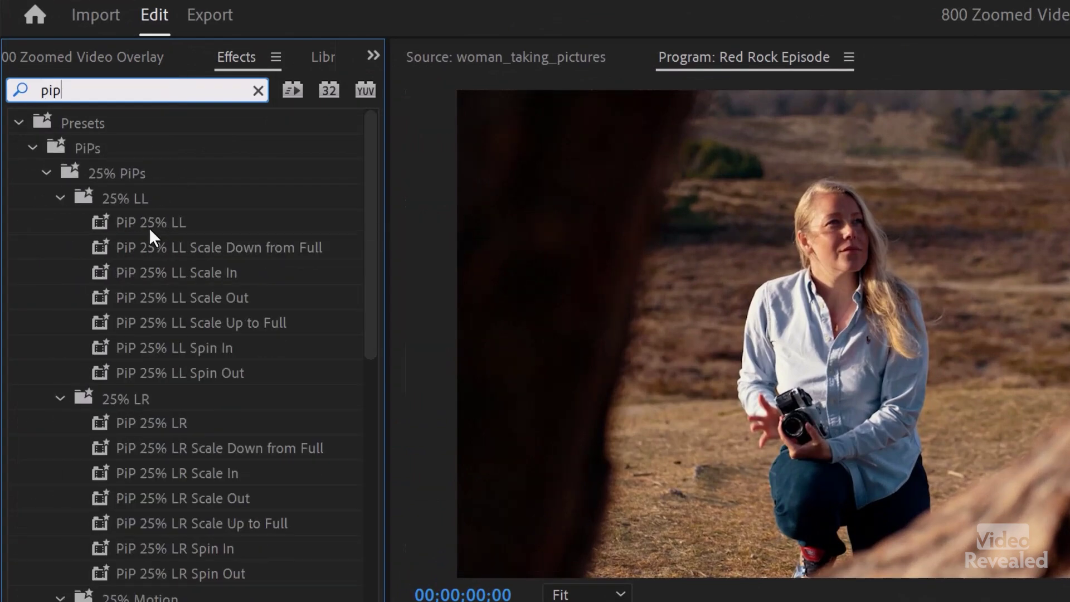
pyautogui.scroll(-1, 149, 246)
pyautogui.scroll(-3, 151, 284)
pyautogui.scroll(4, 151, 287)
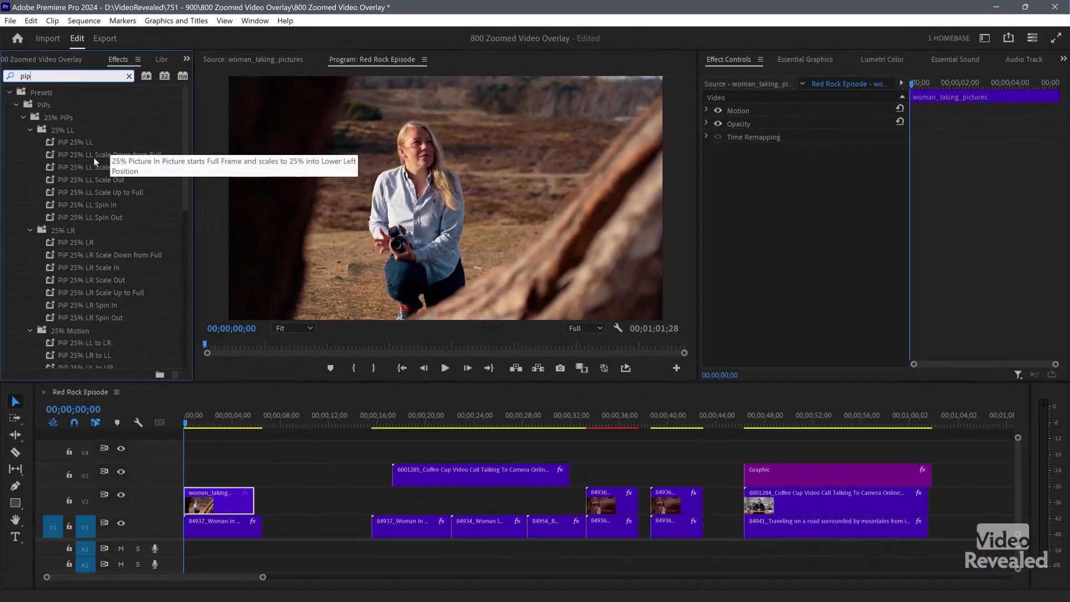
# Step: Apply PiP 25% LL, undo it, then apply PiP 25% LL Scale Down from Full and preview
pyautogui.moveTo(100, 168); pyautogui.dragTo(175, 425)
pyautogui.moveTo(133, 337); pyautogui.dragTo(198, 499)
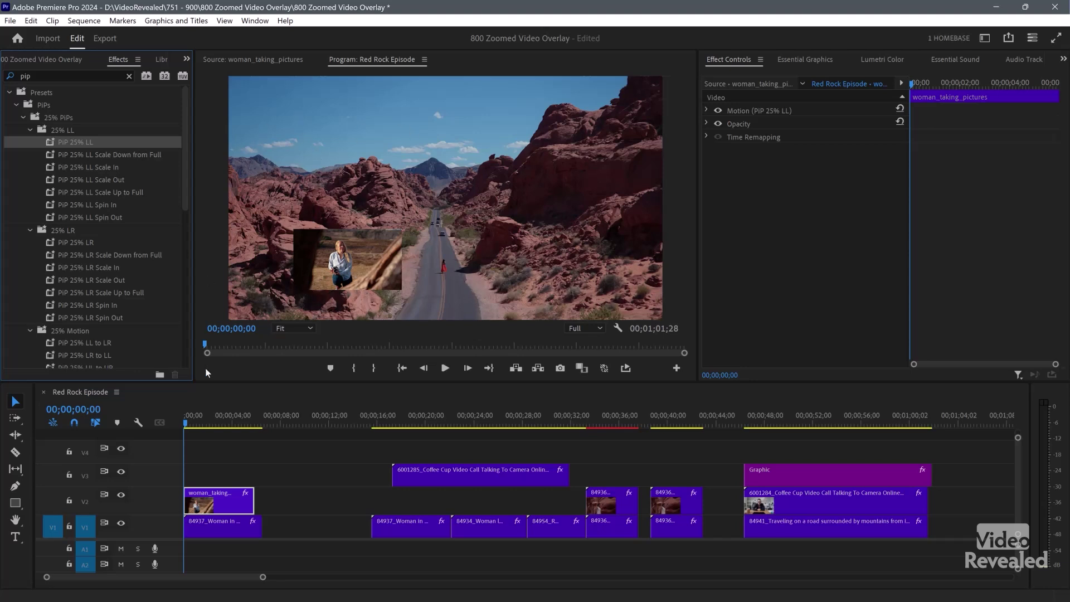
pyautogui.hotkey('ctrl', 'z')
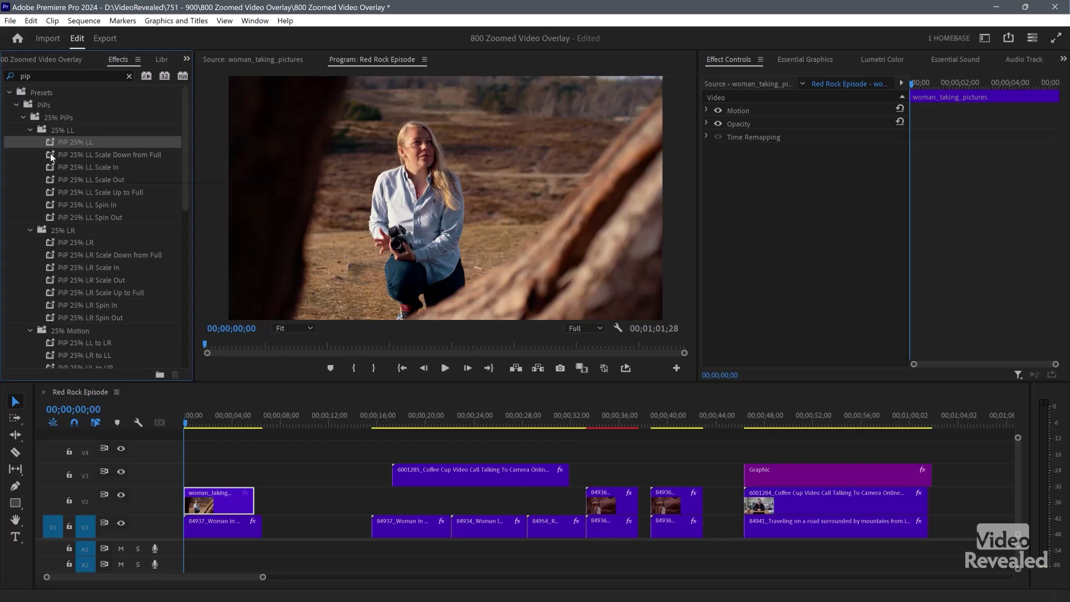
pyautogui.moveTo(50, 154); pyautogui.dragTo(187, 440)
pyautogui.moveTo(207, 509); pyautogui.dragTo(207, 509)
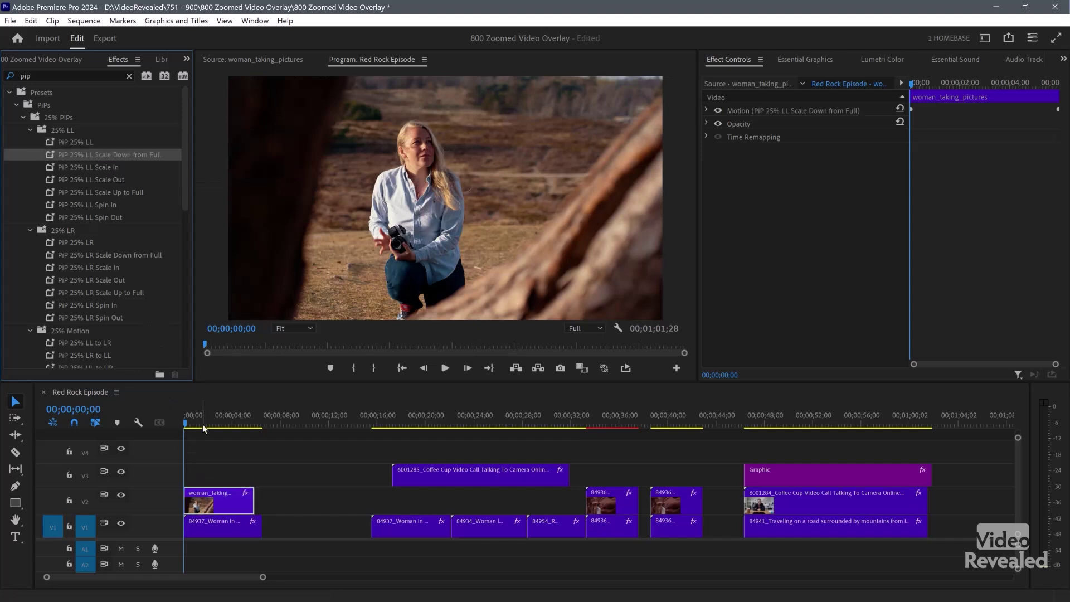
pyautogui.press('space')
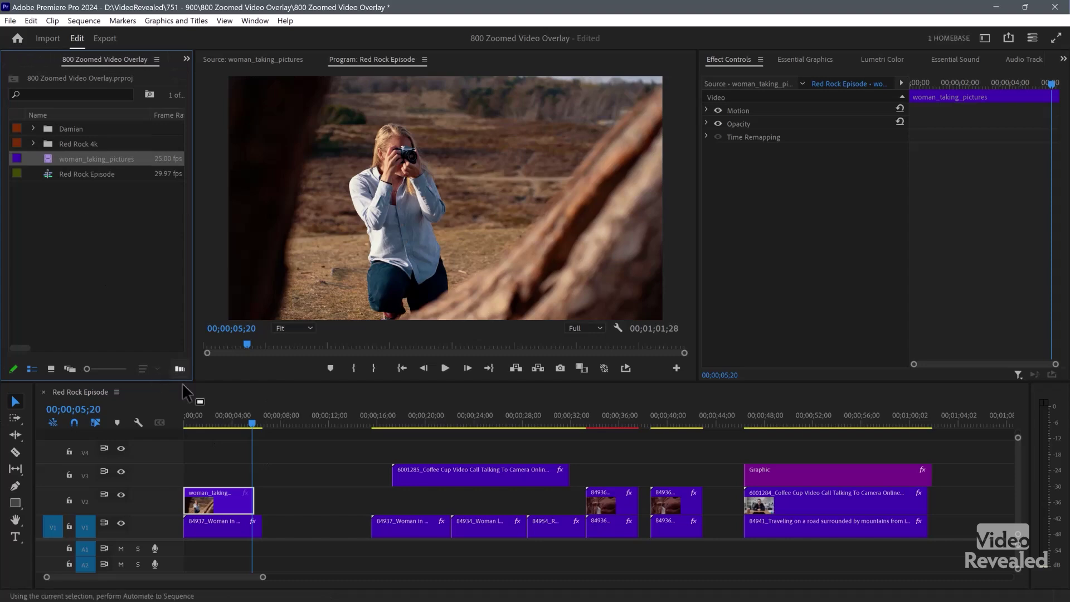
# Step: Move the woman_taking_pictures inset to the top-left and scale it to 27.3%
pyautogui.click(191, 417)
pyautogui.press('space')
pyautogui.press('space')
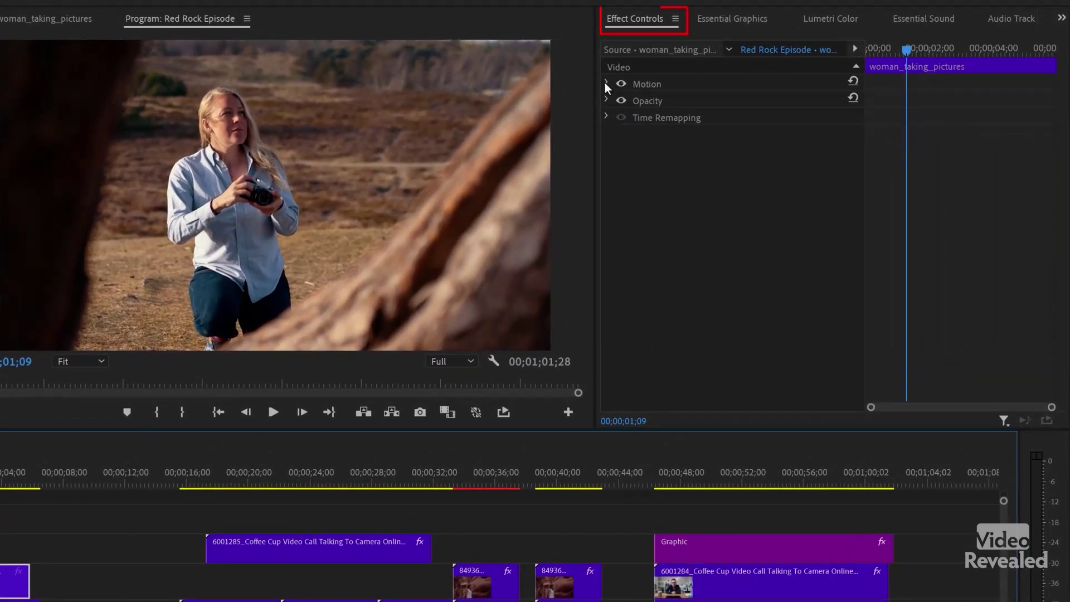
pyautogui.click(606, 84)
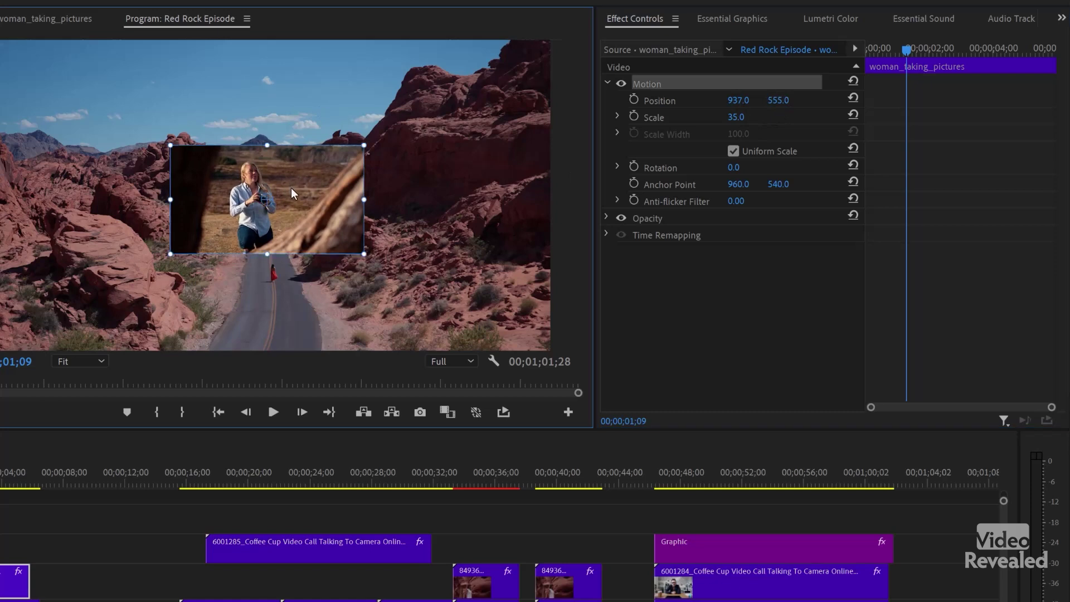
pyautogui.moveTo(291, 188); pyautogui.dragTo(198, 194)
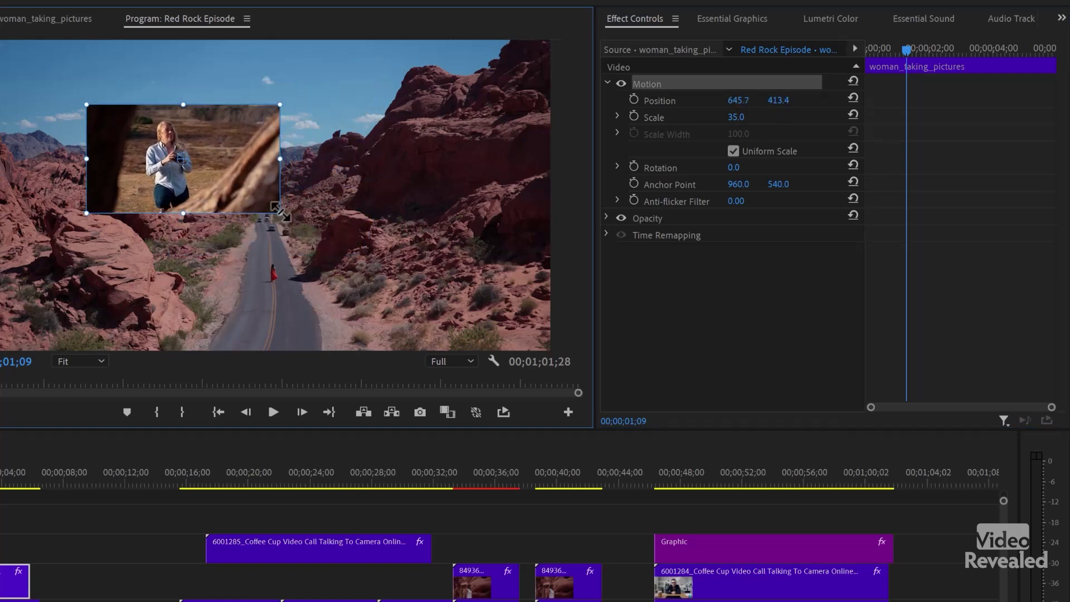
pyautogui.moveTo(282, 213); pyautogui.dragTo(123, 108)
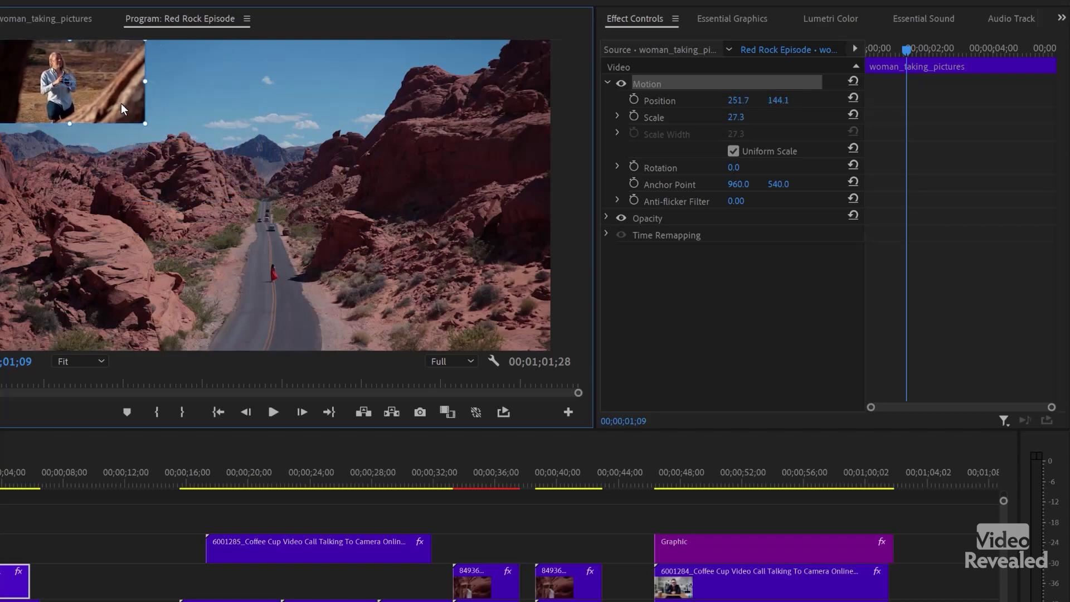
# Step: Extend the V2 clip's end slightly and play back to preview the inset
pyautogui.click(104, 538)
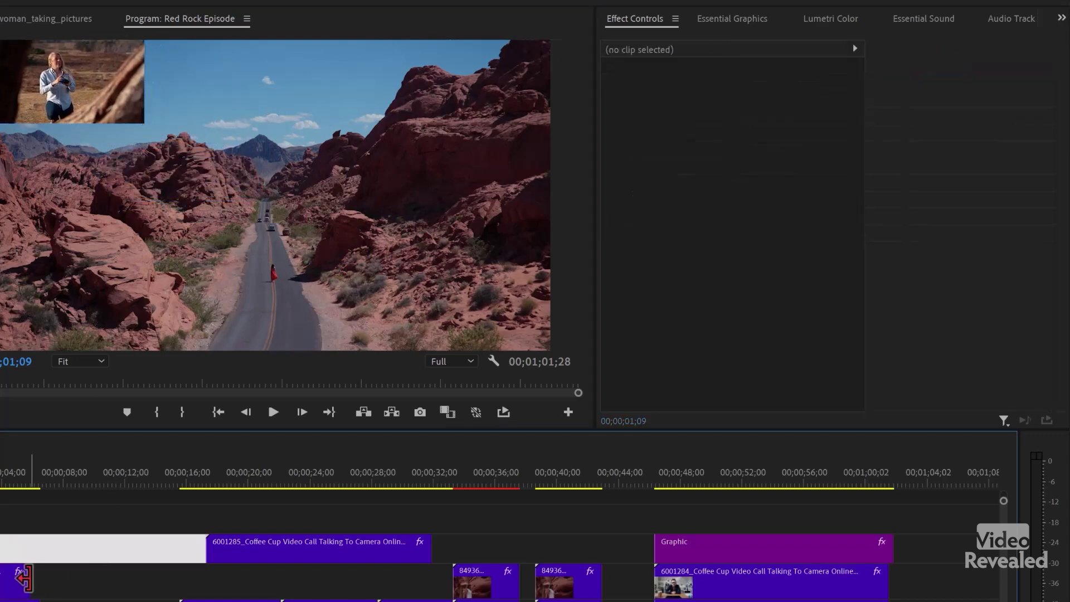
pyautogui.moveTo(24, 578); pyautogui.dragTo(39, 578)
pyautogui.press('space')
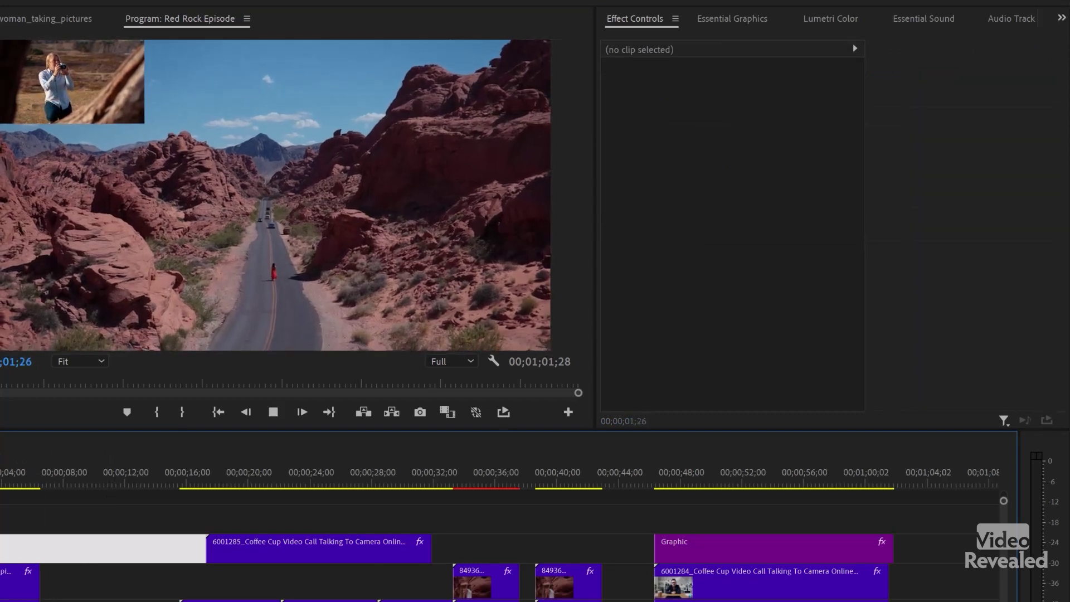
pyautogui.click(20, 582)
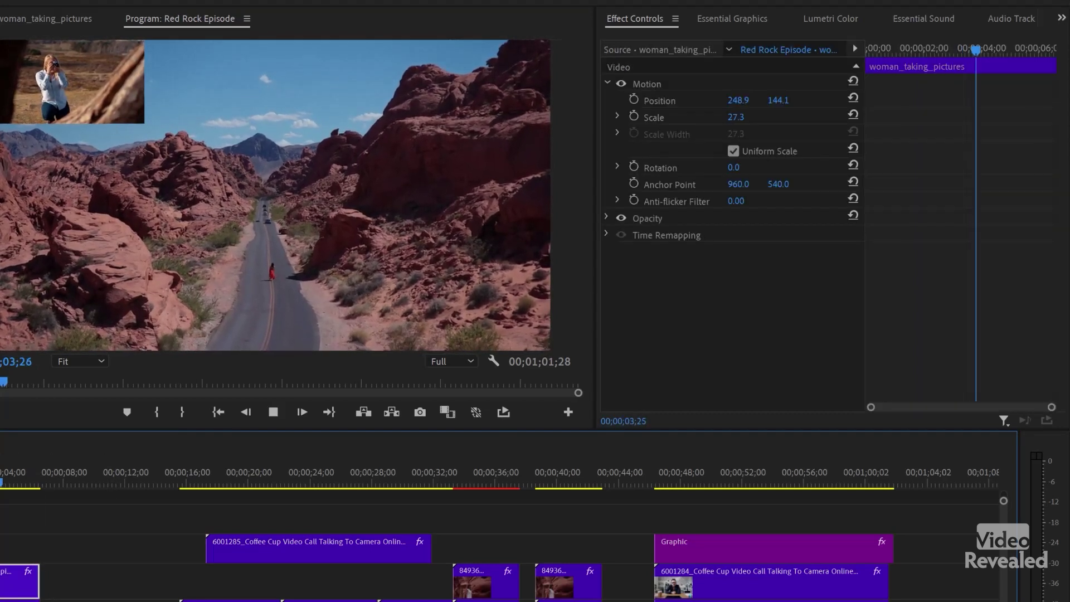
pyautogui.press('space')
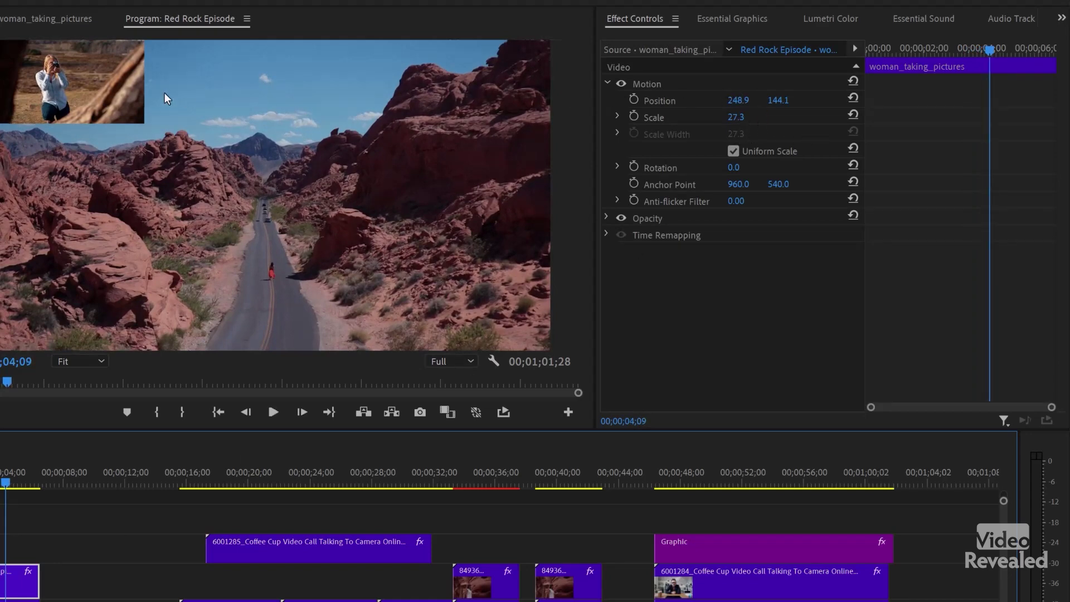
pyautogui.rightClick(688, 79)
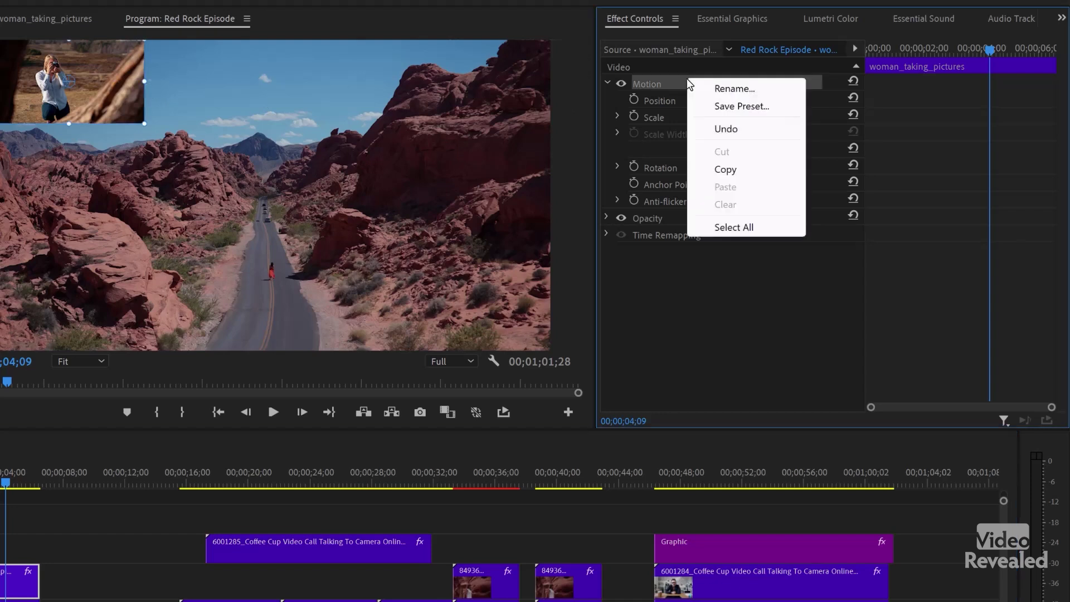
pyautogui.click(761, 108)
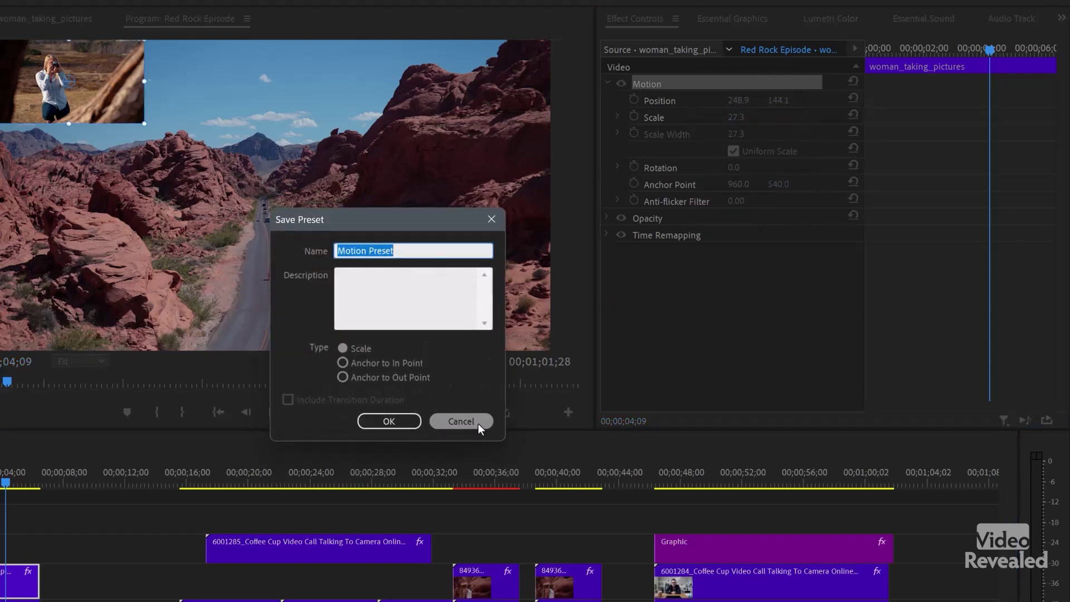
pyautogui.click(373, 362)
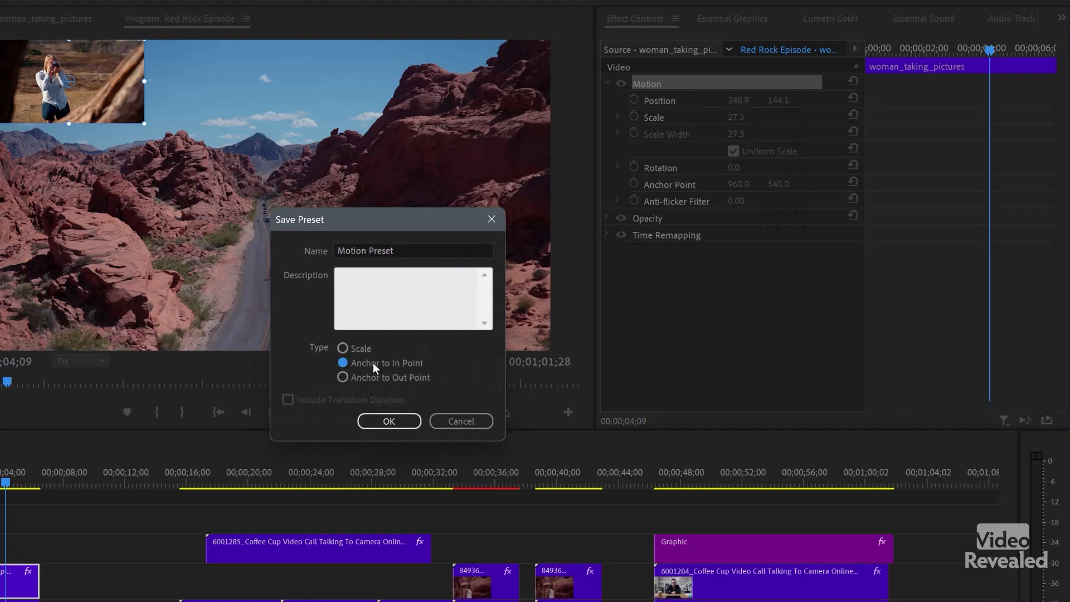
pyautogui.click(471, 420)
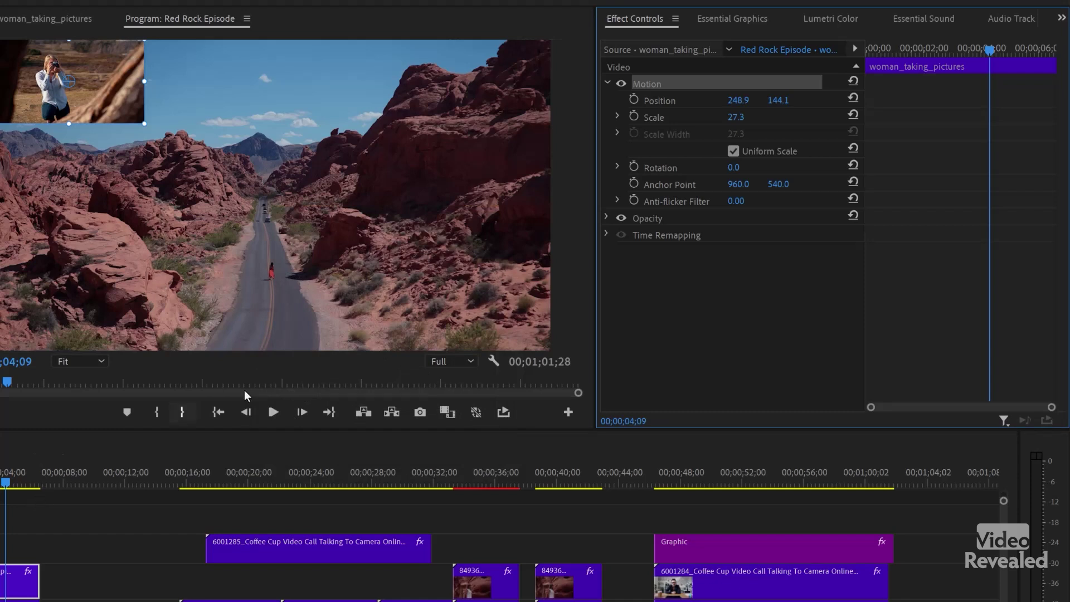
# Step: Enlarge the inset to Scale 50.3 centered at 903.7, 491.1, then bring up the Effects panel
pyautogui.moveTo(738, 124)
pyautogui.mouseDown()
pyautogui.moveTo(761, 124)
pyautogui.moveTo(730, 123)
pyautogui.moveTo(747, 122)
pyautogui.mouseUp()
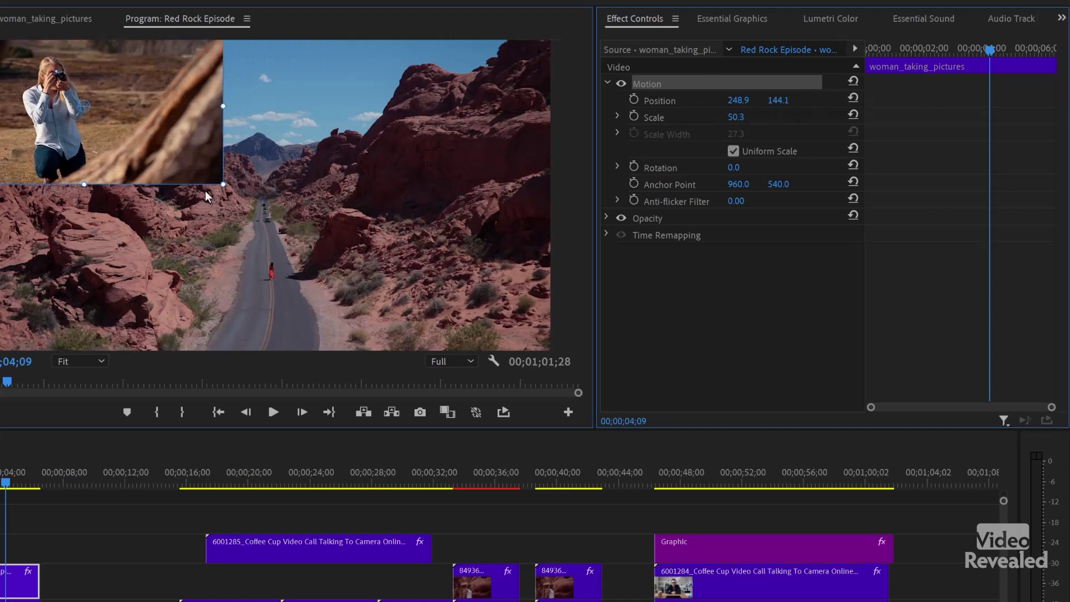
pyautogui.moveTo(146, 109); pyautogui.dragTo(333, 208)
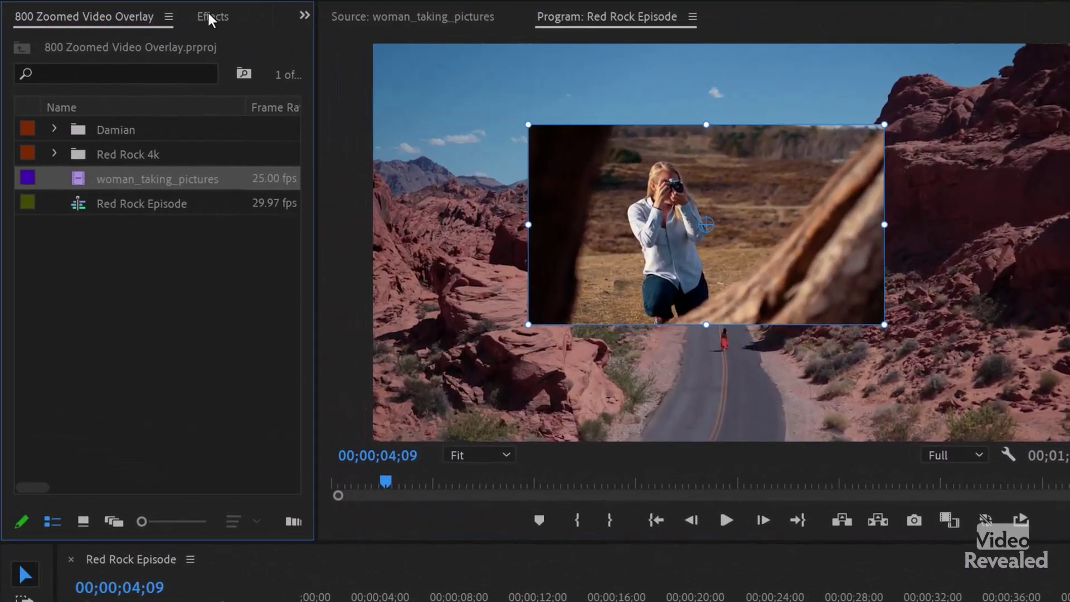
pyautogui.click(211, 17)
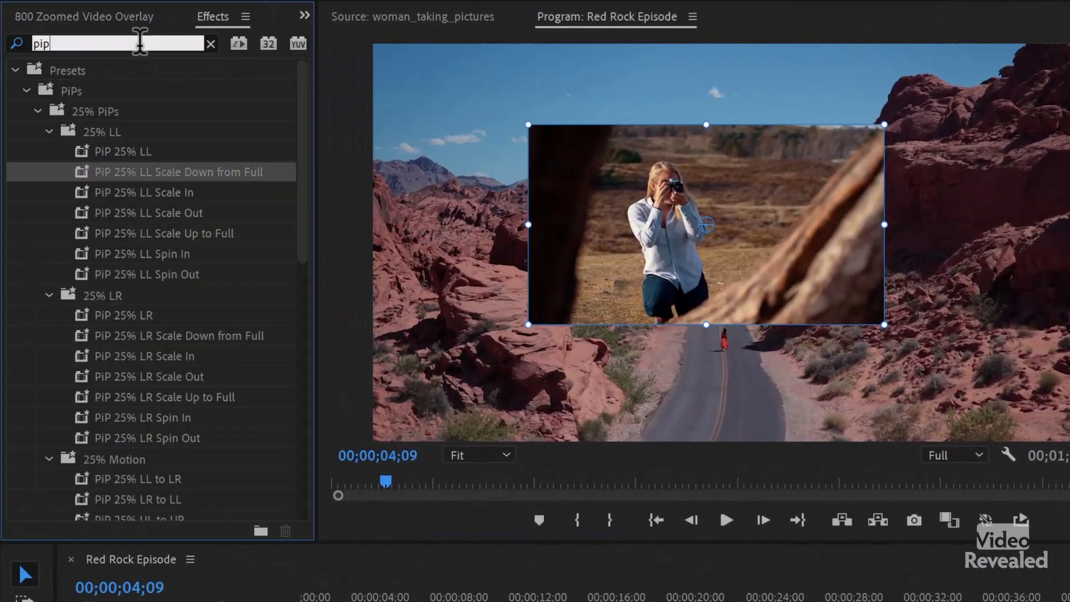
# Step: Apply a Crop effect to the woman clip with Left 21% and Right 34%
pyautogui.click(139, 44)
pyautogui.write('c')
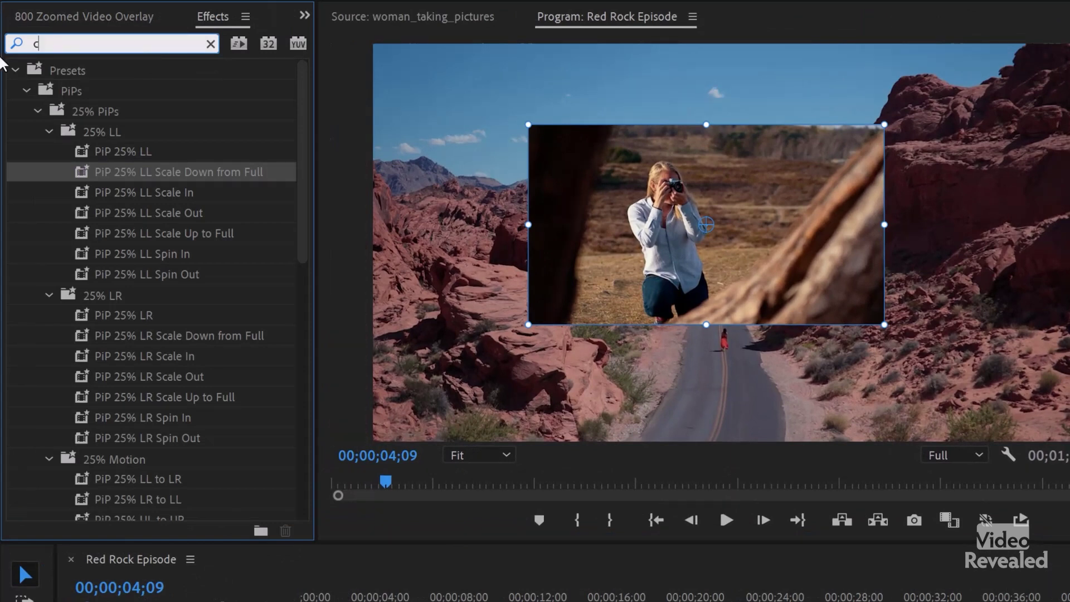
pyautogui.write('rop')
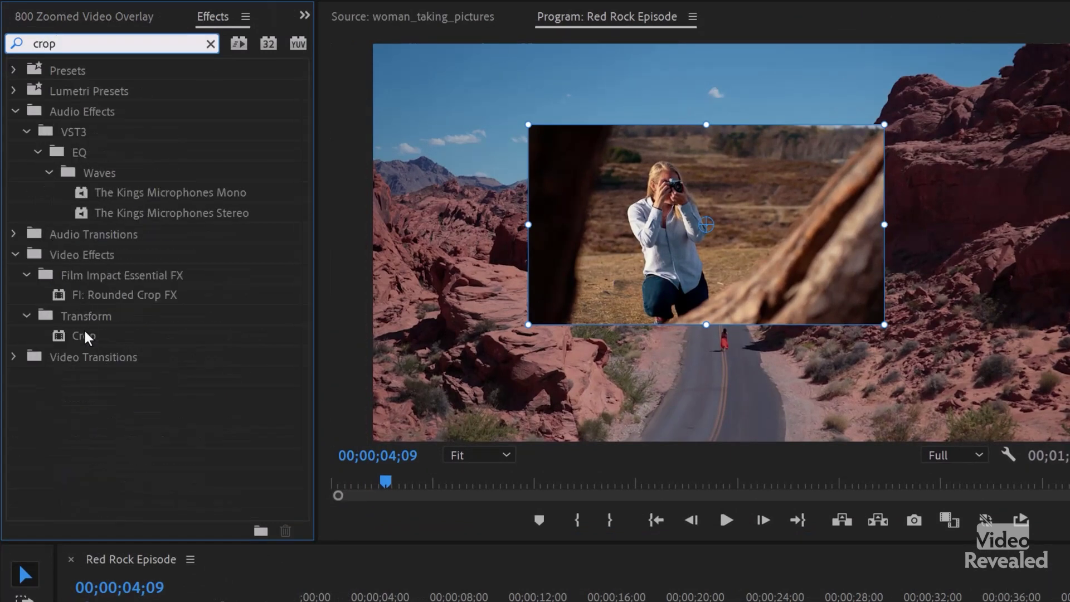
pyautogui.click(84, 337)
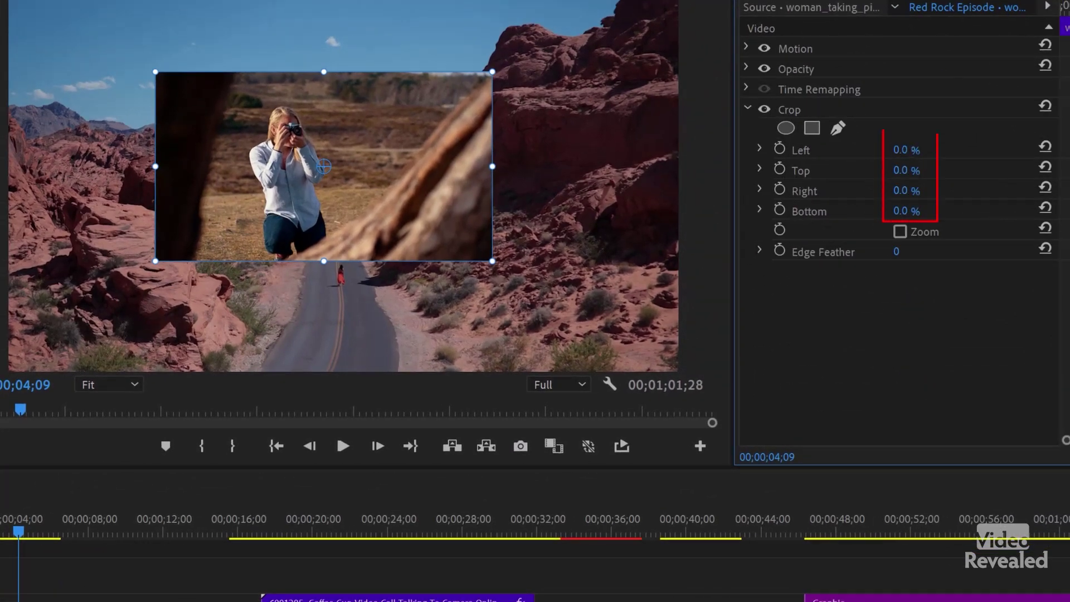
pyautogui.moveTo(901, 150); pyautogui.dragTo(942, 150)
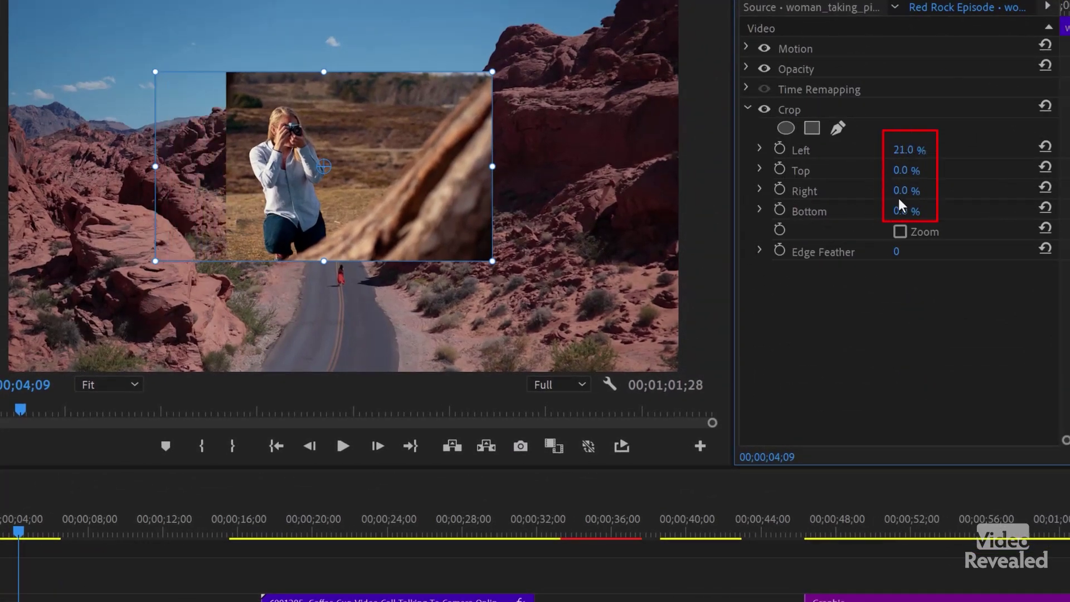
pyautogui.moveTo(900, 190); pyautogui.dragTo(957, 190)
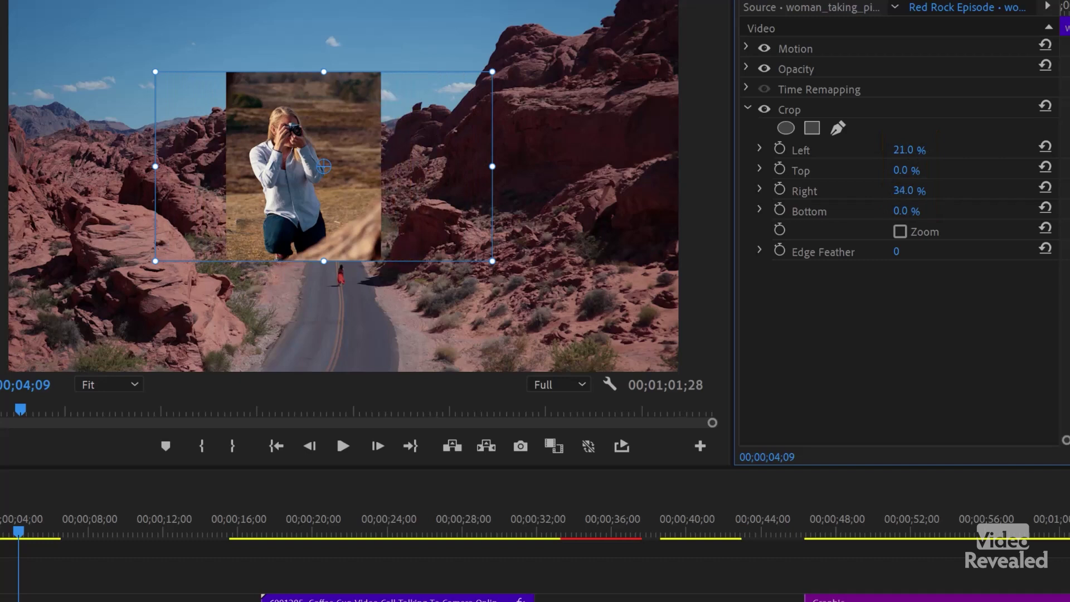
# Step: Move the cropped inset to the top-left at Scale 55.3, Position 276.7, 266.3, and preview
pyautogui.moveTo(367, 207); pyautogui.dragTo(120, 135)
pyautogui.press('Home')
pyautogui.click(179, 599)
pyautogui.press('space')
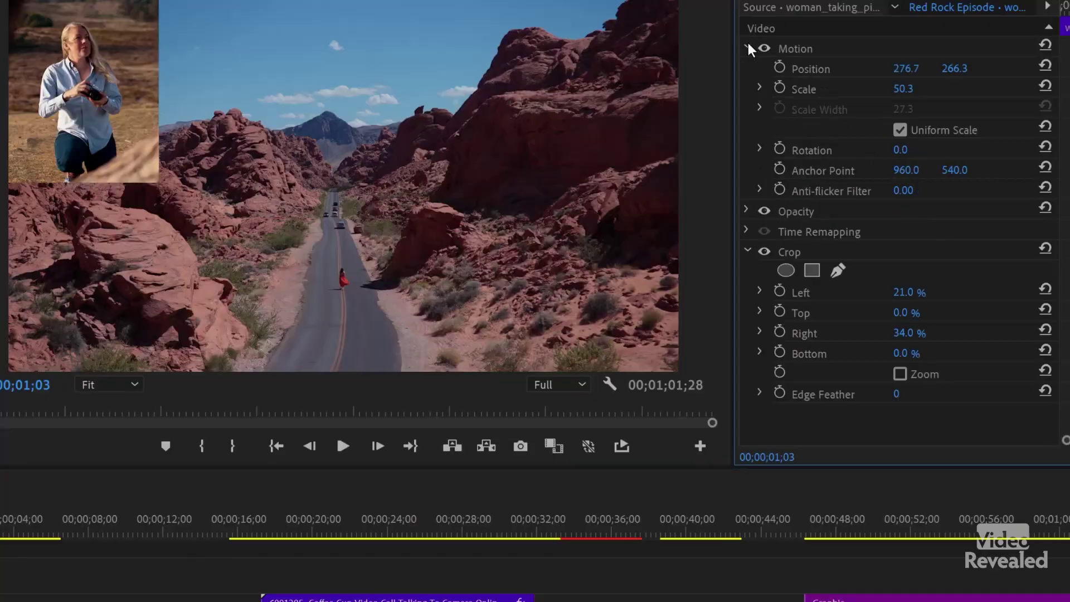
pyautogui.moveTo(907, 95)
pyautogui.mouseDown()
pyautogui.moveTo(942, 94)
pyautogui.moveTo(909, 95)
pyautogui.mouseUp()
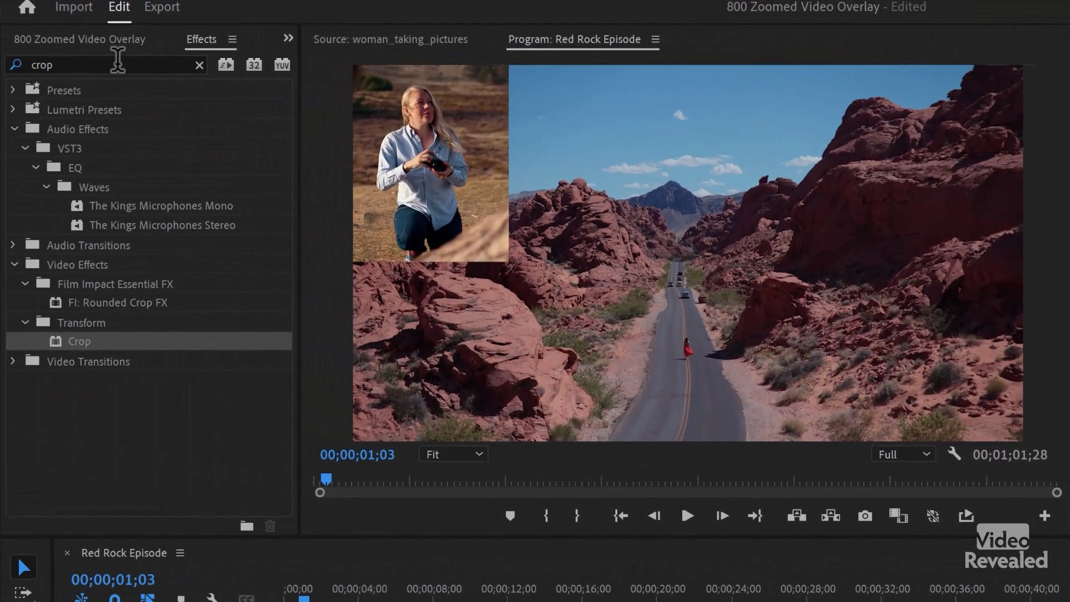
# Step: Add a Transform effect above Crop and set its Scale to 126
pyautogui.click(7, 65)
pyautogui.press('BackSpace')
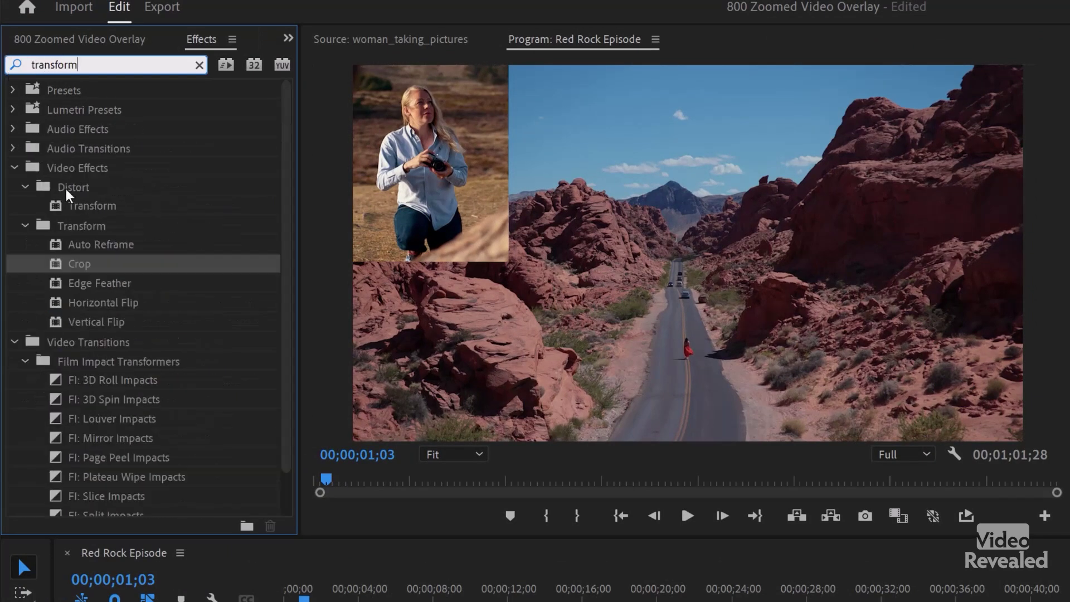
pyautogui.moveTo(58, 209); pyautogui.dragTo(1069, 223)
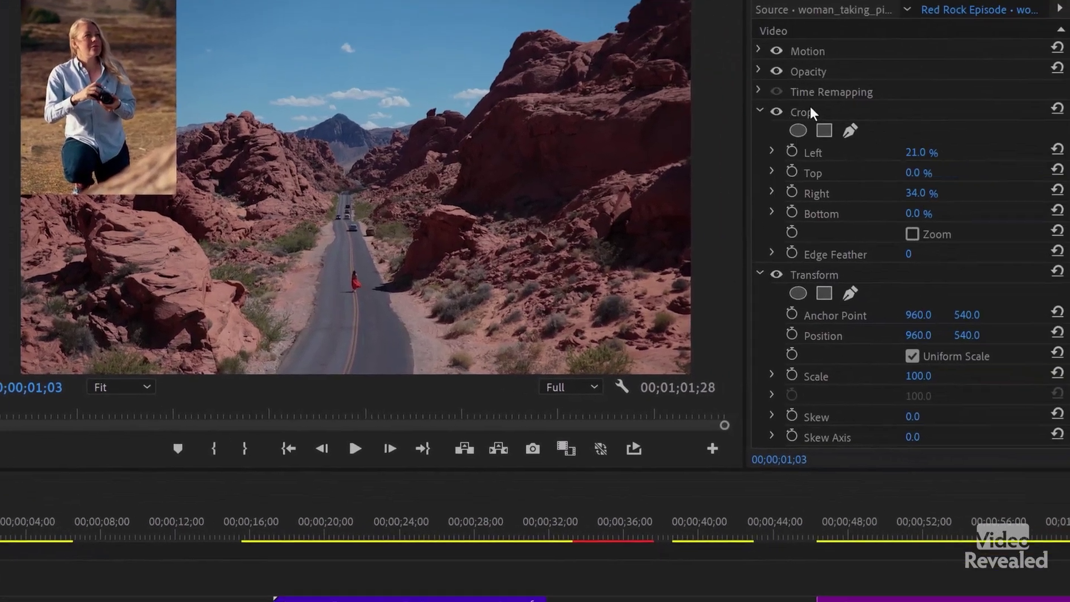
pyautogui.click(839, 277)
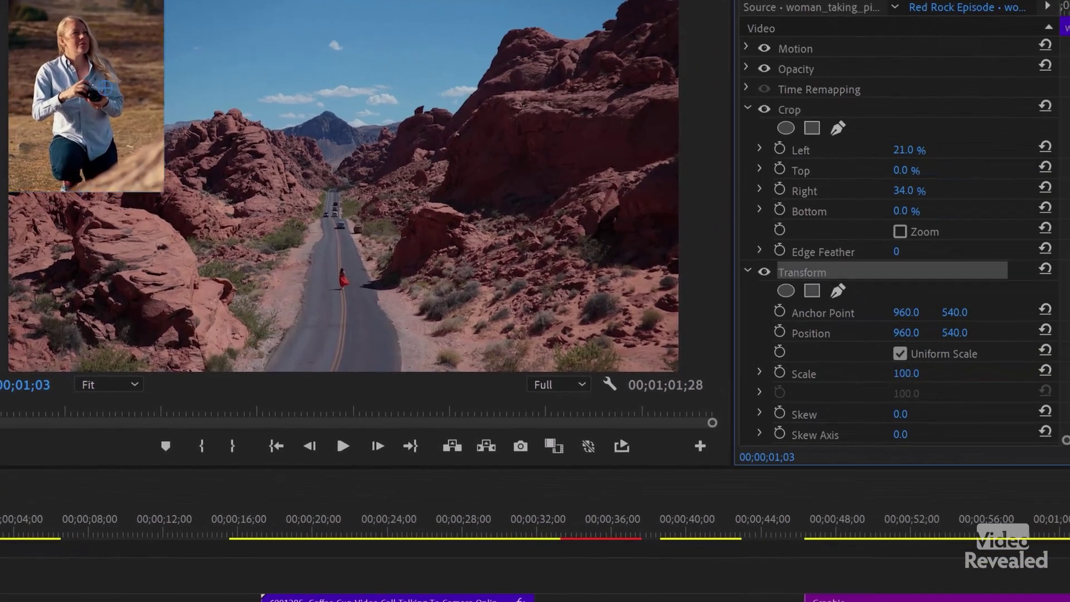
pyautogui.moveTo(906, 373); pyautogui.dragTo(906, 374)
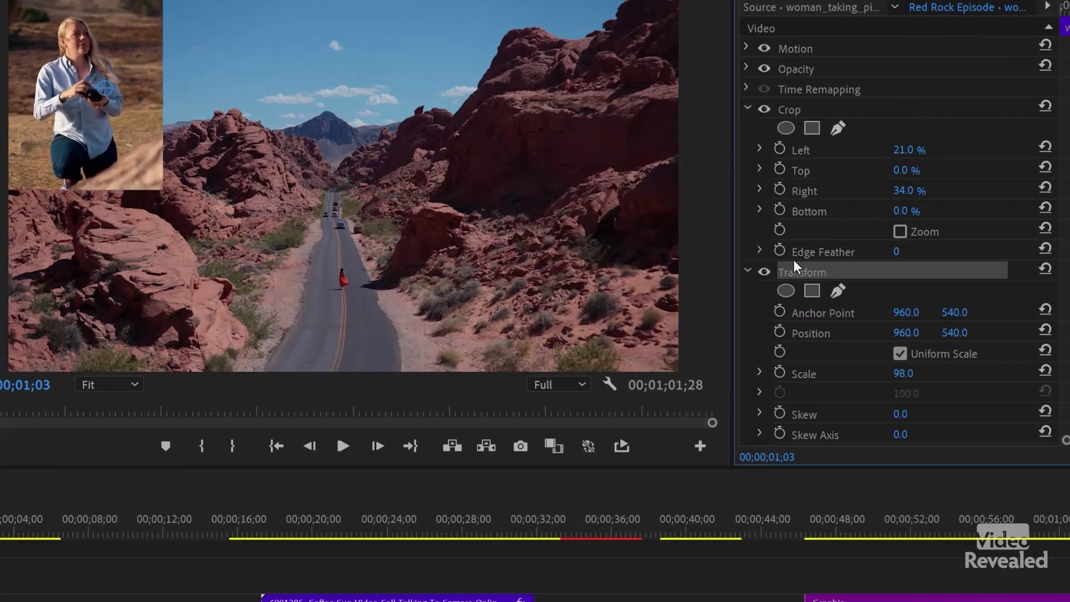
pyautogui.moveTo(798, 269); pyautogui.dragTo(799, 106)
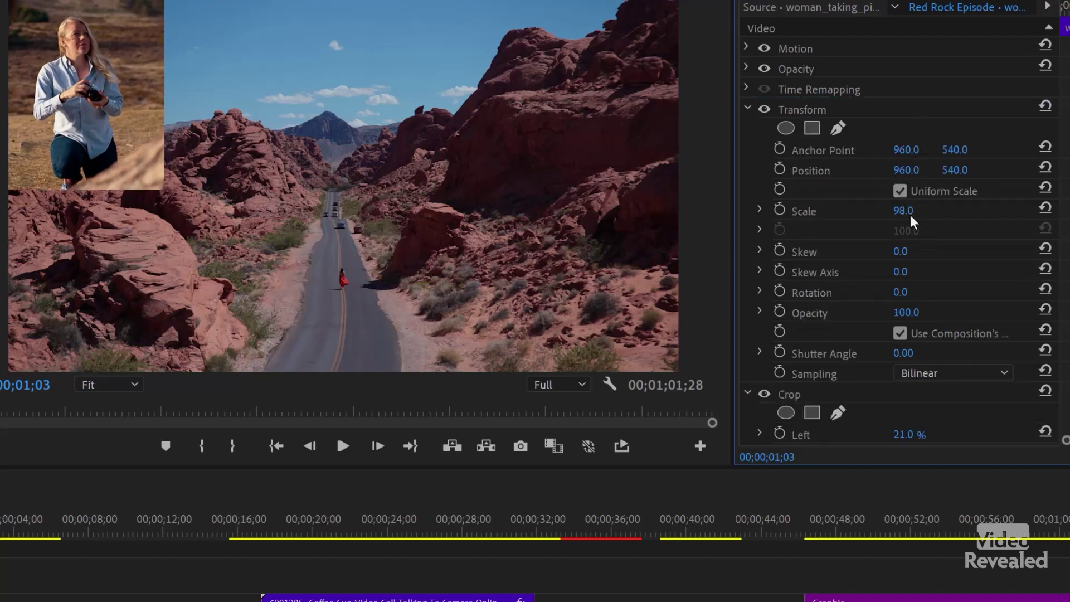
pyautogui.moveTo(903, 210)
pyautogui.mouseDown()
pyautogui.moveTo(888, 210)
pyautogui.moveTo(921, 210)
pyautogui.mouseUp()
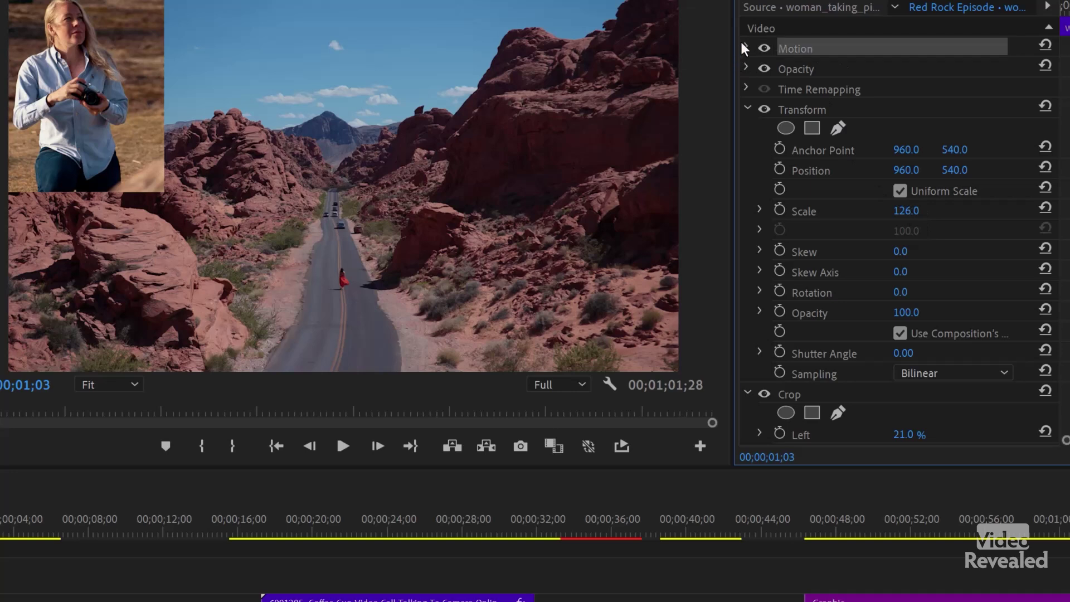
# Step: Adjust the Motion Position so the zoomed inset sits in the top-left corner
pyautogui.click(747, 47)
pyautogui.moveTo(907, 68); pyautogui.dragTo(833, 88)
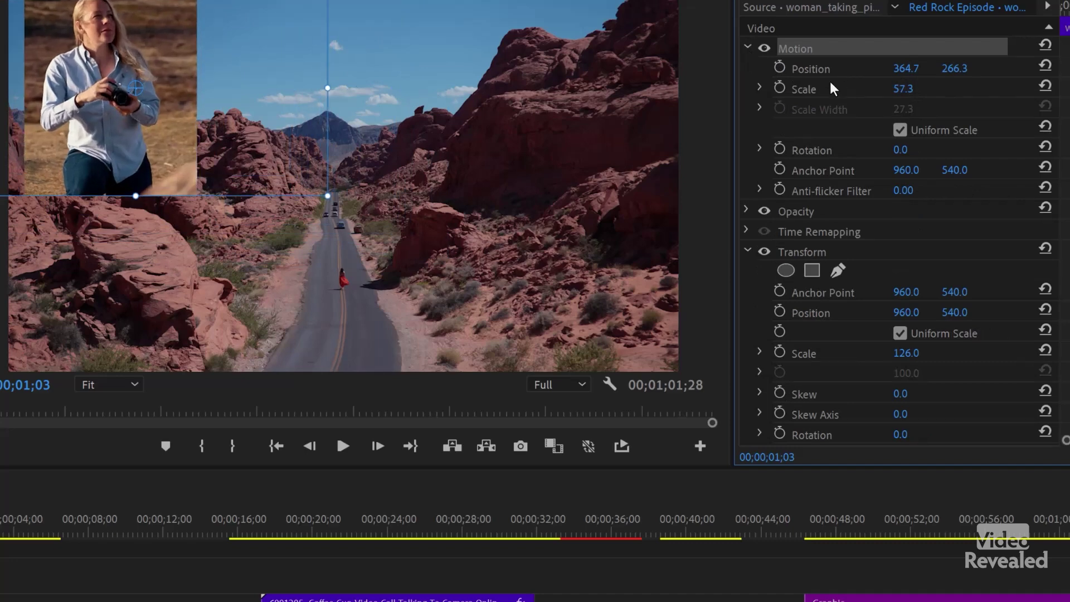
pyautogui.click(747, 47)
pyautogui.moveTo(177, 143); pyautogui.dragTo(150, 142)
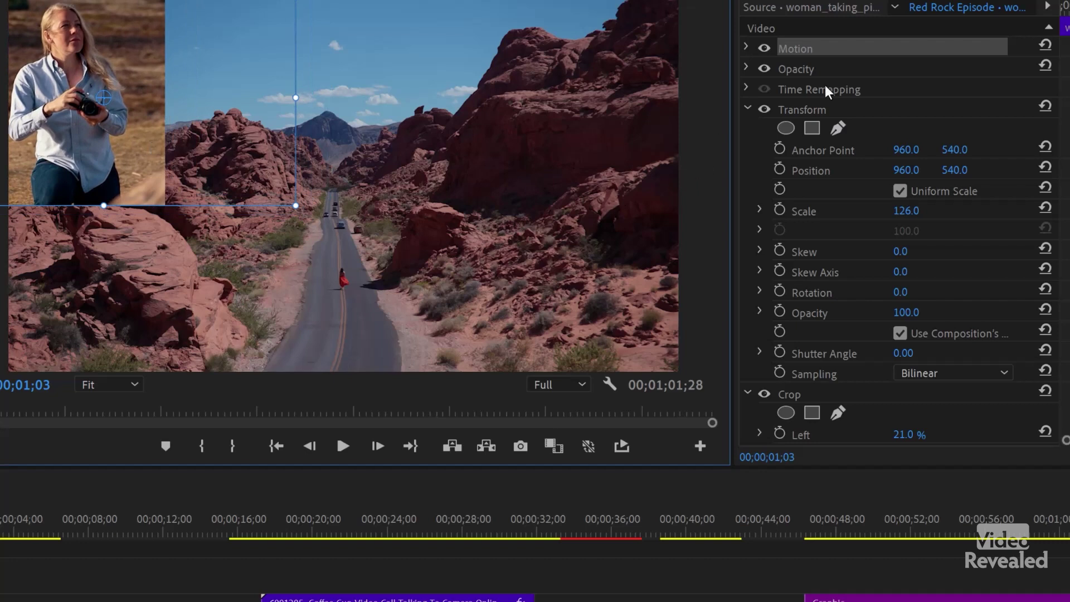
# Step: Collapse Transform and Crop in Effect Controls, select them, and dismiss the context menu without saving a preset
pyautogui.click(747, 108)
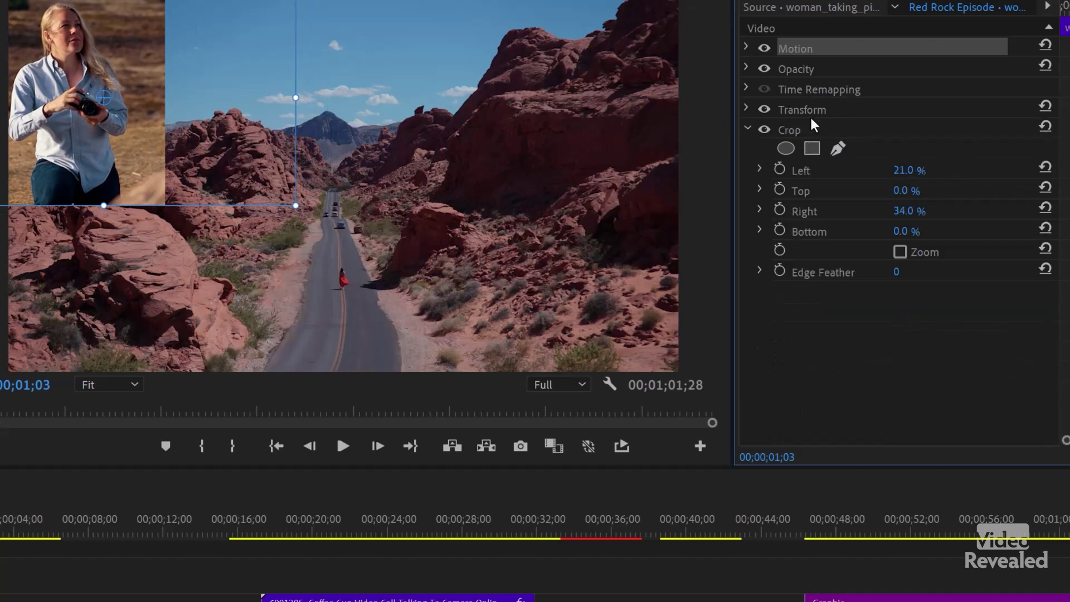
pyautogui.click(747, 128)
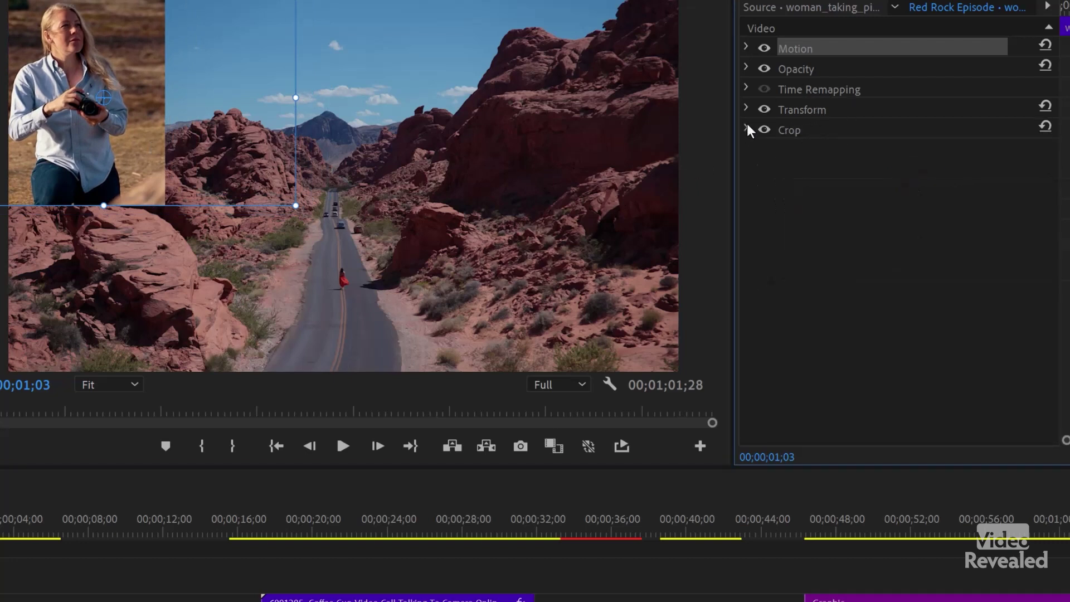
pyautogui.click(814, 110)
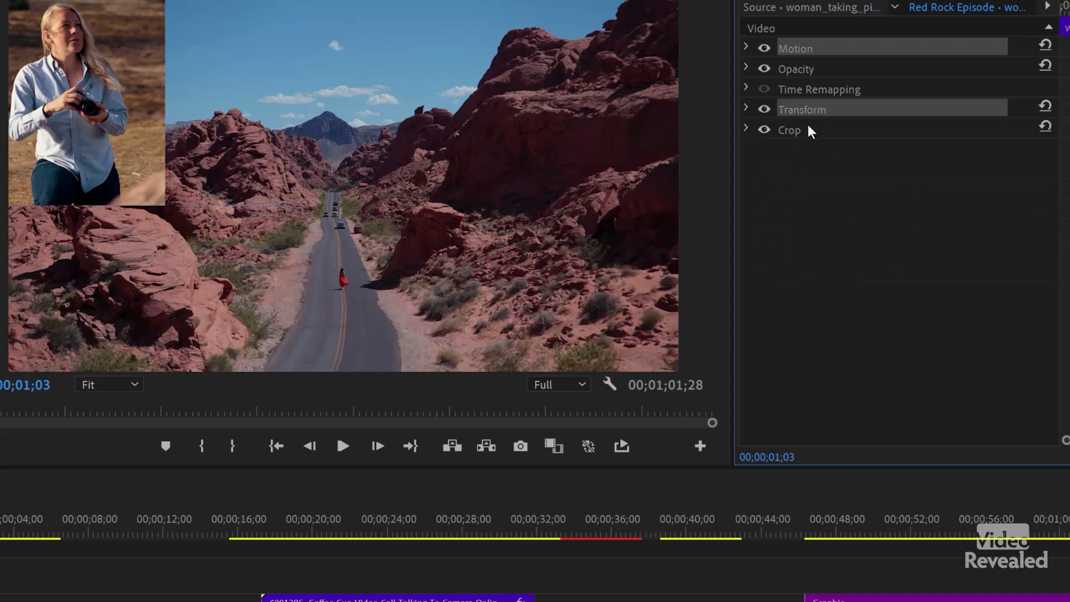
pyautogui.keyDown('ctrl'); pyautogui.click(809, 127); pyautogui.keyUp('ctrl')
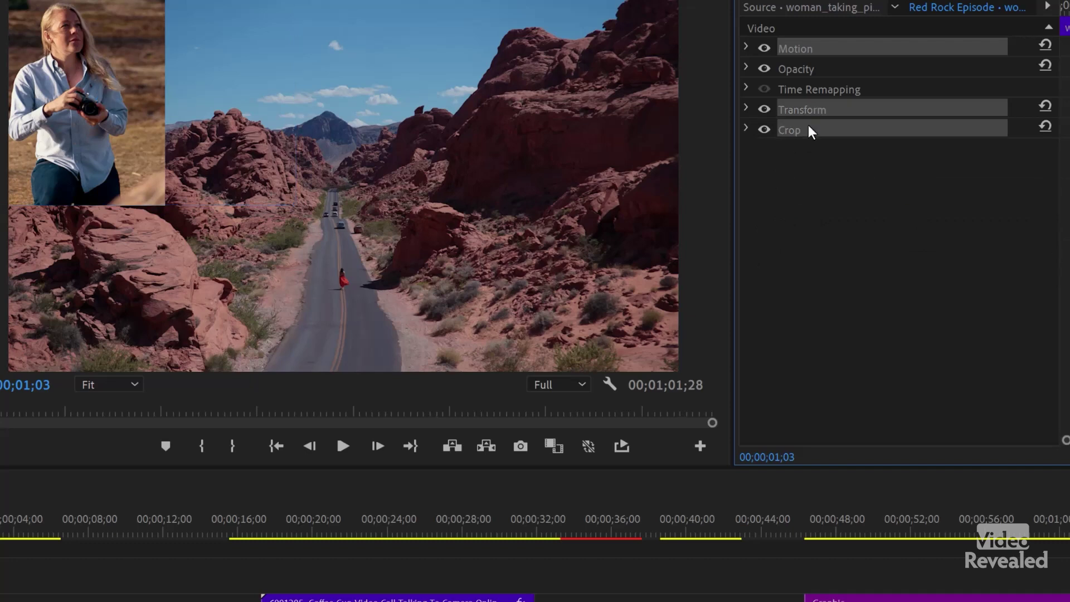
pyautogui.rightClick(809, 129)
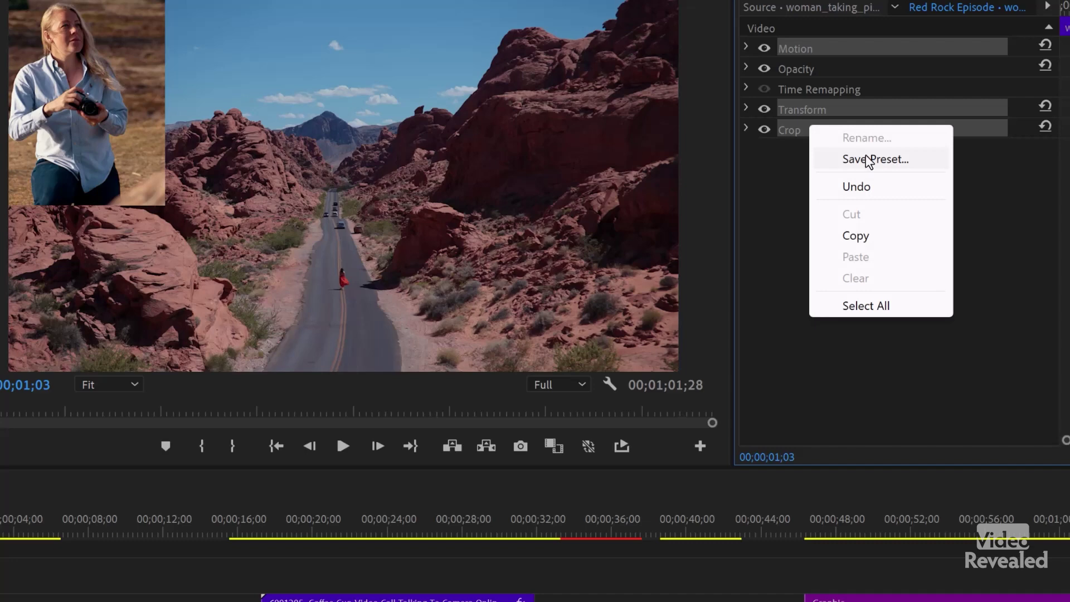
pyautogui.click(767, 182)
pyautogui.click(767, 182)
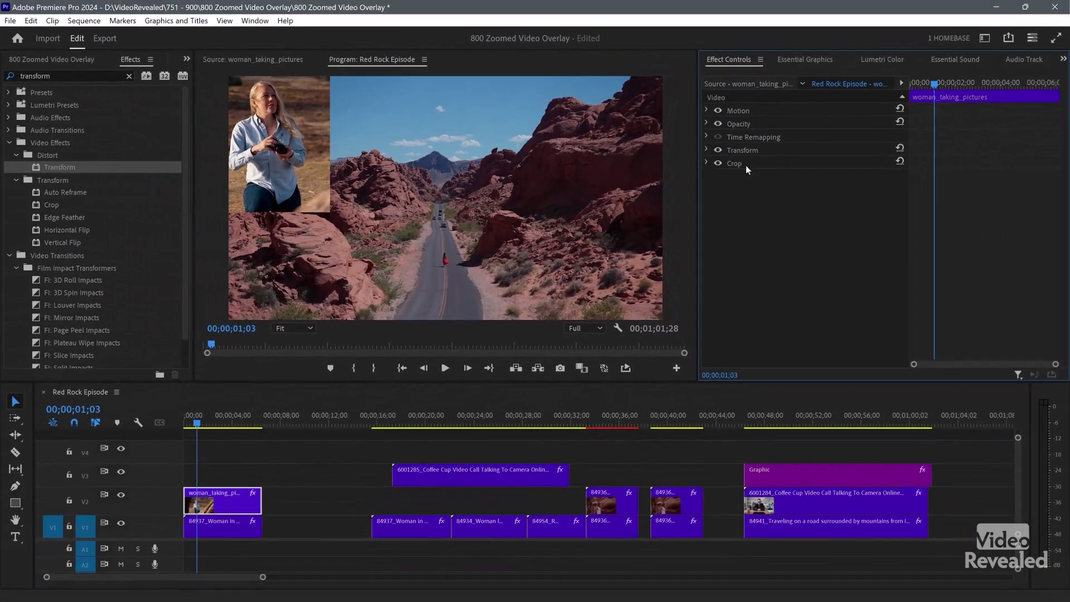
# Step: Play the sequence from about 00;00;16;00 to reach the blue-tinted circle example
pyautogui.click(389, 419)
pyautogui.press('space')
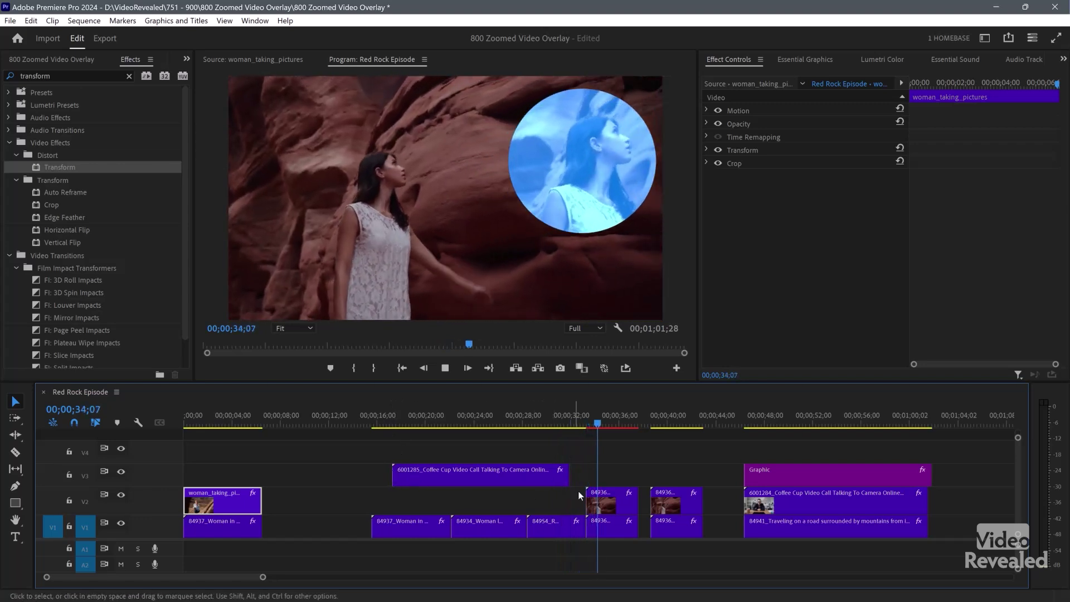
# Step: Select the circle-masked clip, reveal its Opacity mask, and toggle the Solid Composite blue tint off and on
pyautogui.click(602, 504)
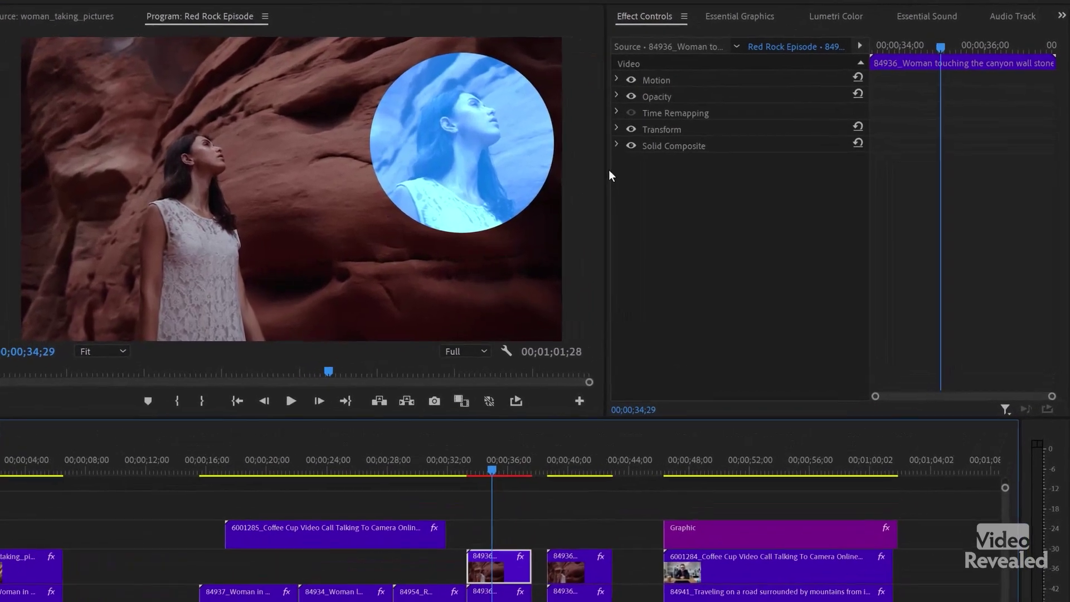
pyautogui.click(615, 96)
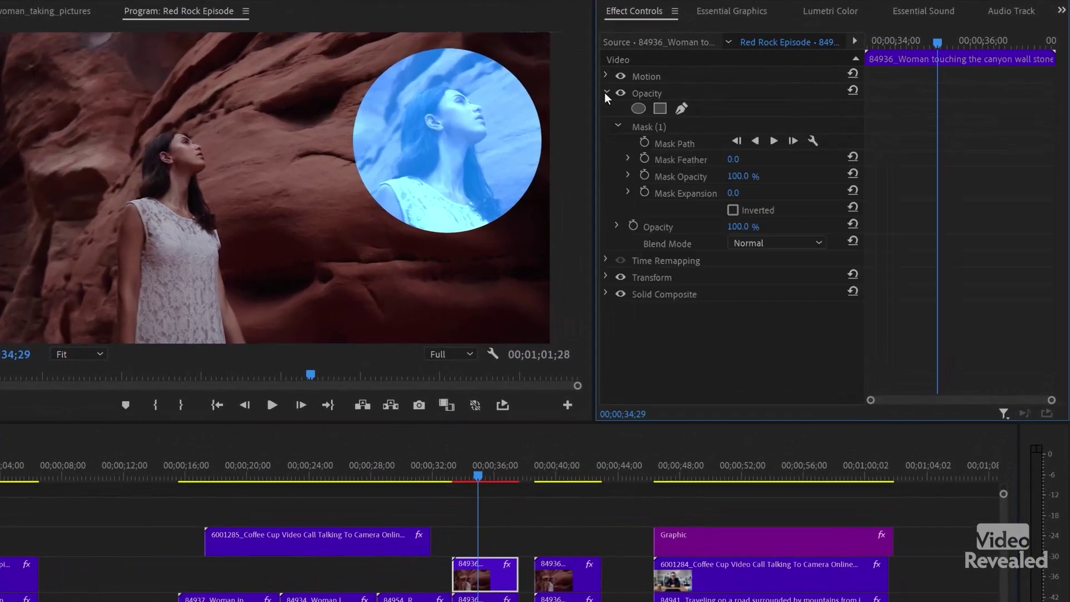
pyautogui.click(677, 132)
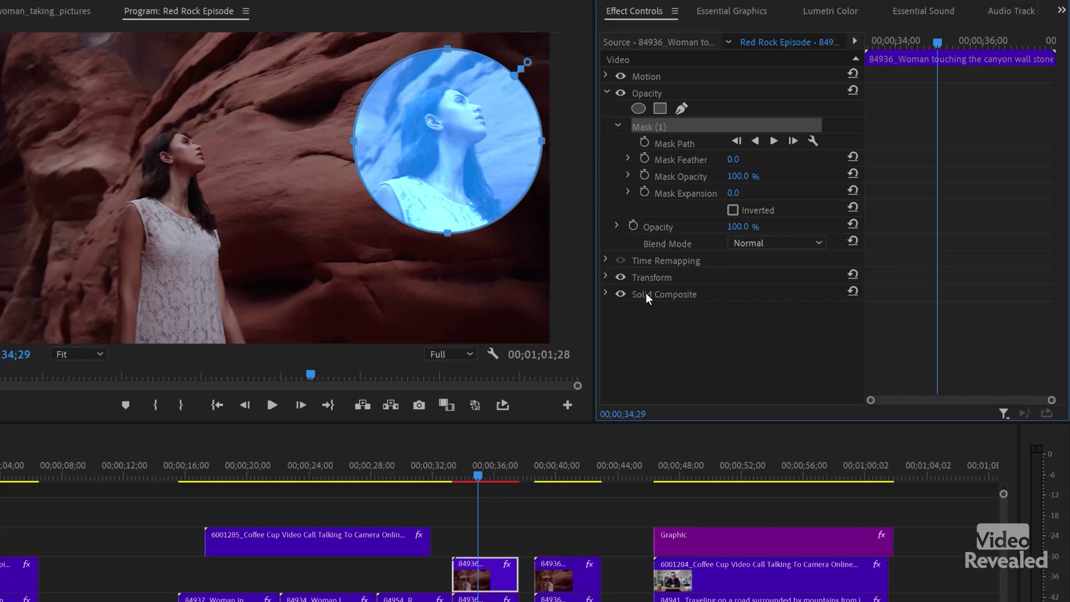
pyautogui.click(621, 294)
pyautogui.click(621, 294)
# Step: Move the tinted circle from Position 2186, 455 to 2264, 573 and preview it
pyautogui.click(606, 75)
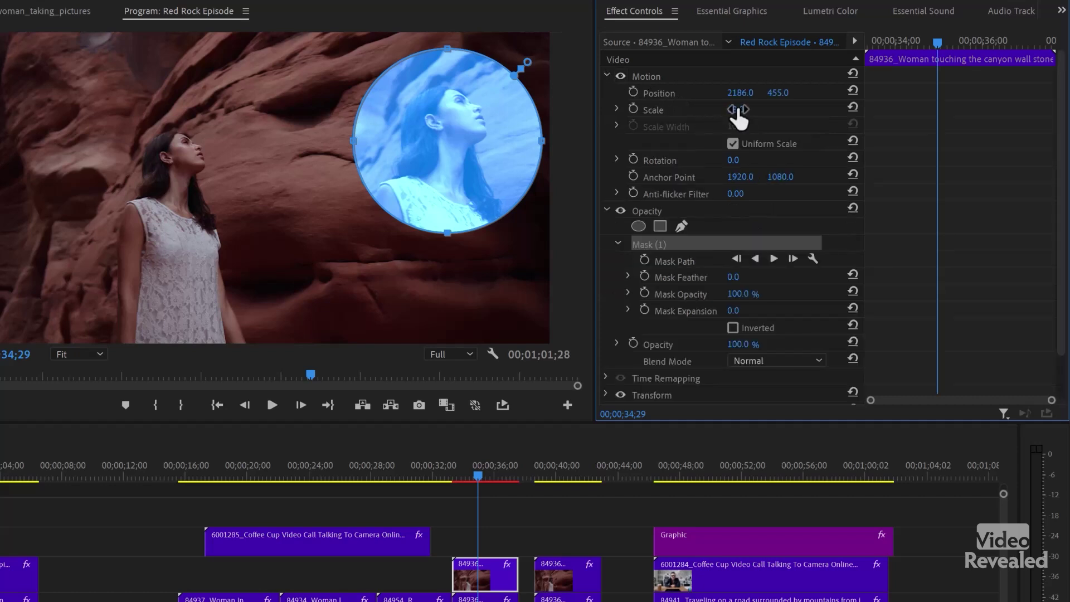
pyautogui.moveTo(736, 109); pyautogui.dragTo(786, 94)
pyautogui.press('space')
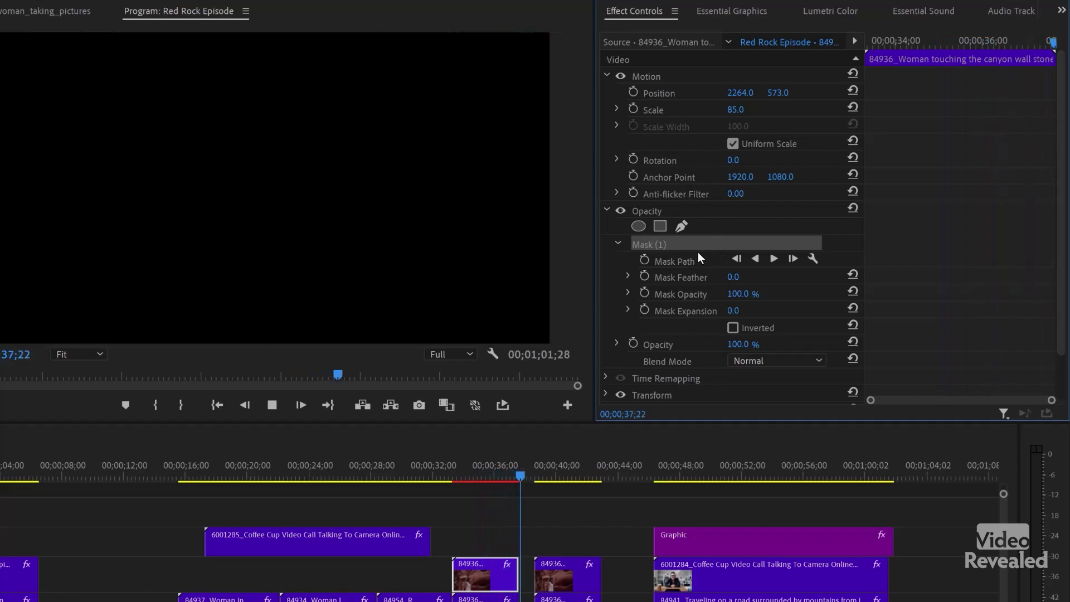
pyautogui.click(463, 471)
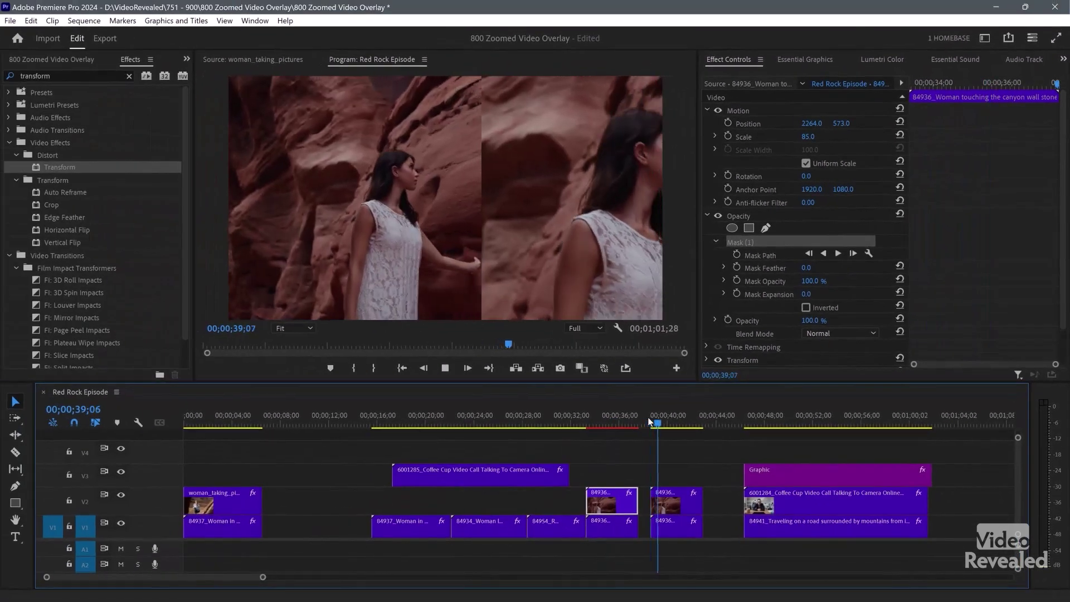
# Step: Select the close-up 84936 clip's Crop effect and drag its edge to reposition the split
pyautogui.click(676, 500)
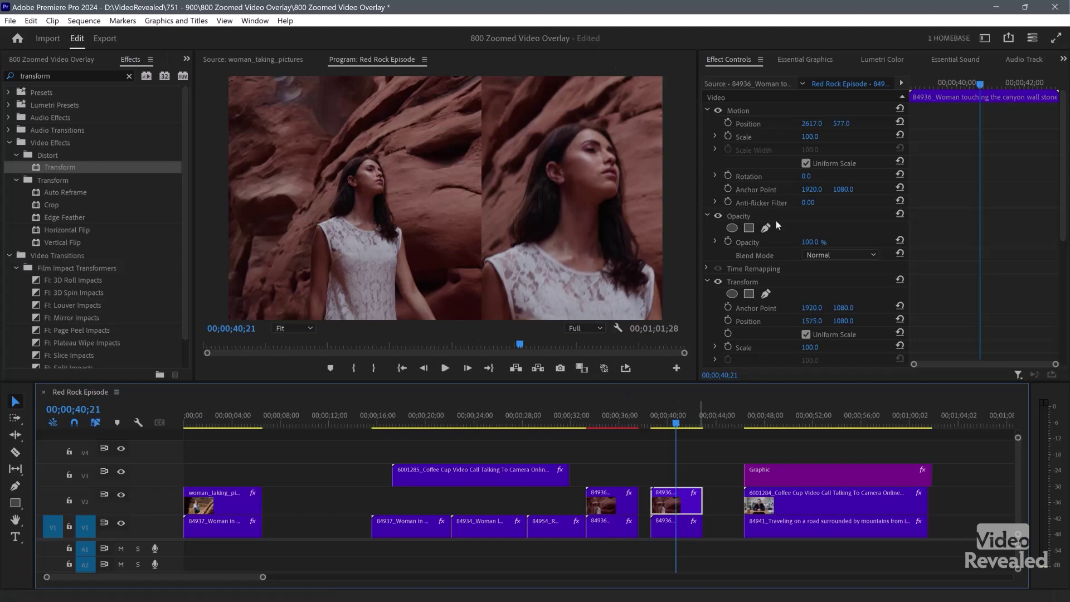
pyautogui.click(707, 107)
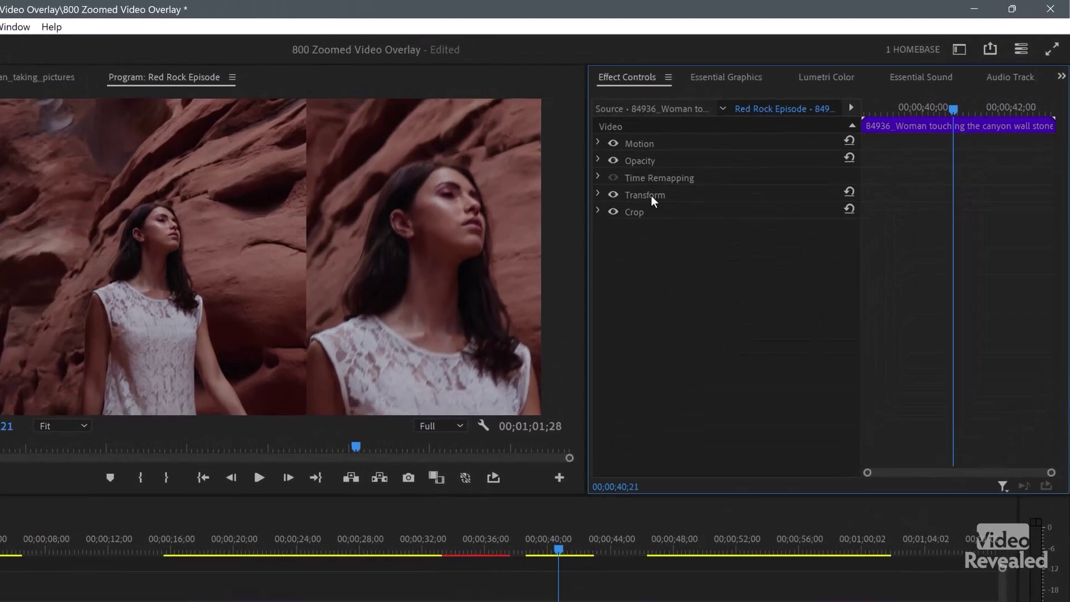
pyautogui.click(651, 196)
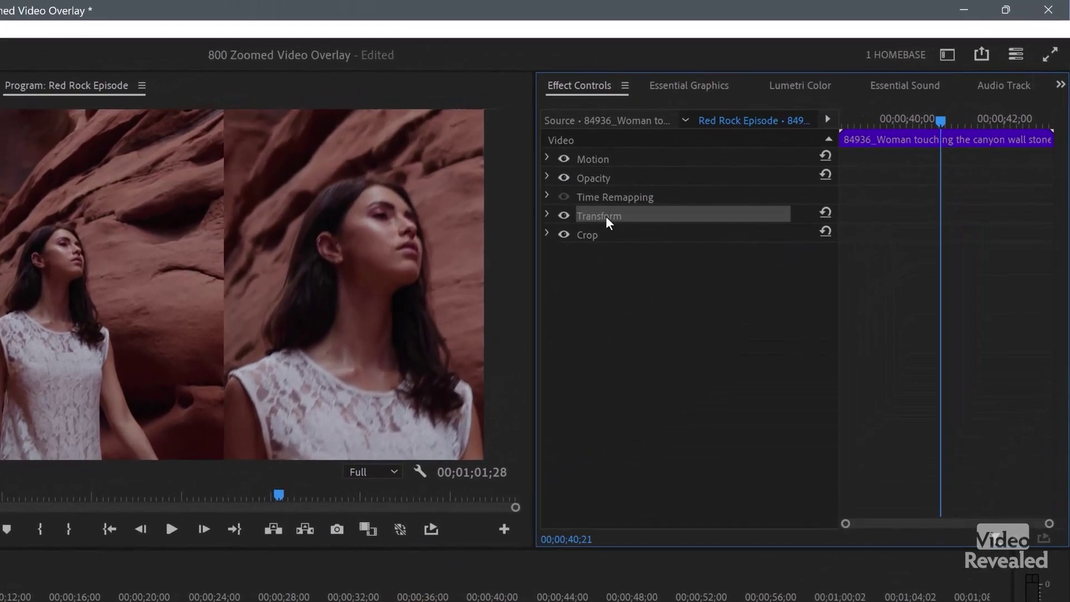
pyautogui.click(604, 235)
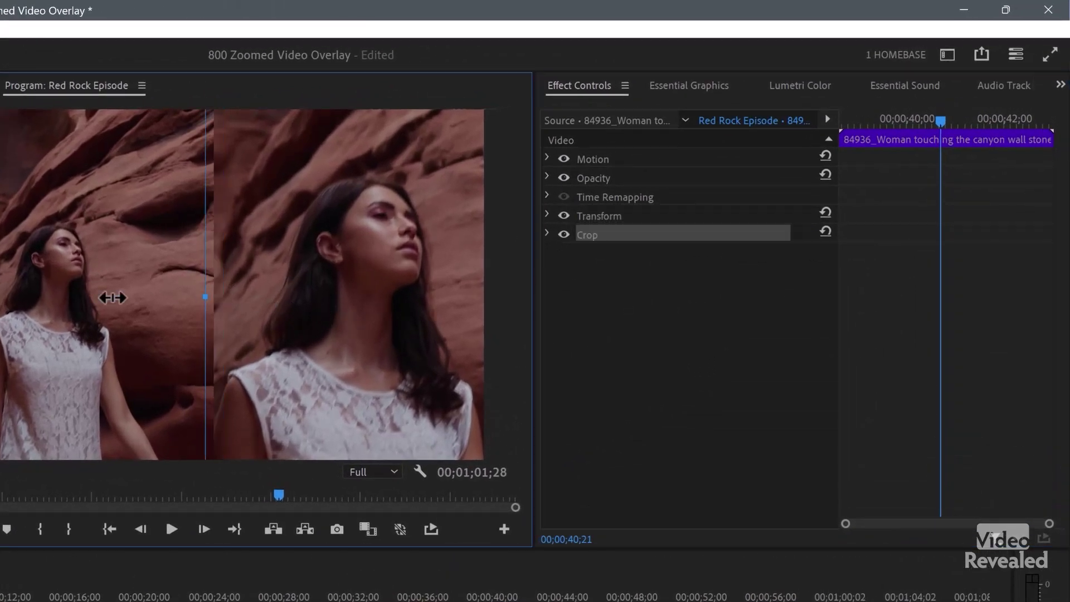
pyautogui.moveTo(113, 298); pyautogui.dragTo(220, 311)
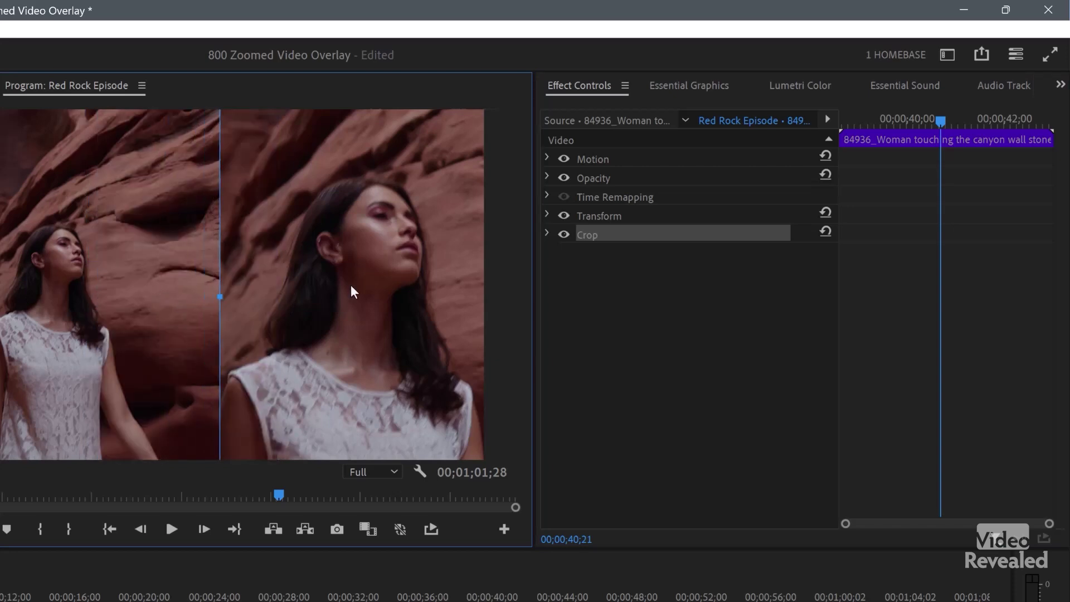
# Step: Expand the close-up's Transform and Motion properties, then select the wide canyon clip on the lower track
pyautogui.click(547, 215)
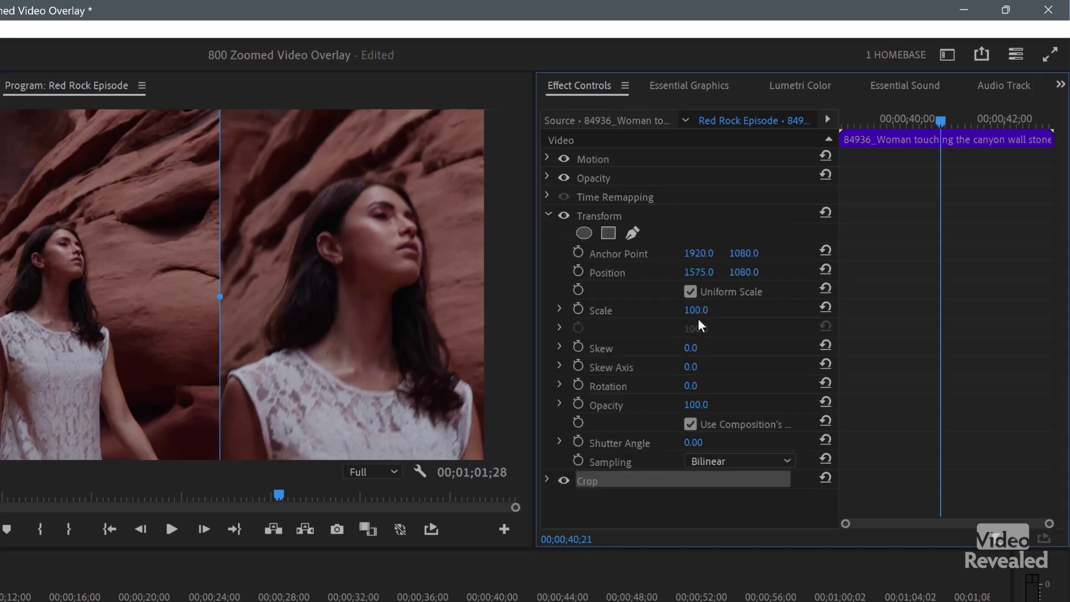
pyautogui.click(548, 158)
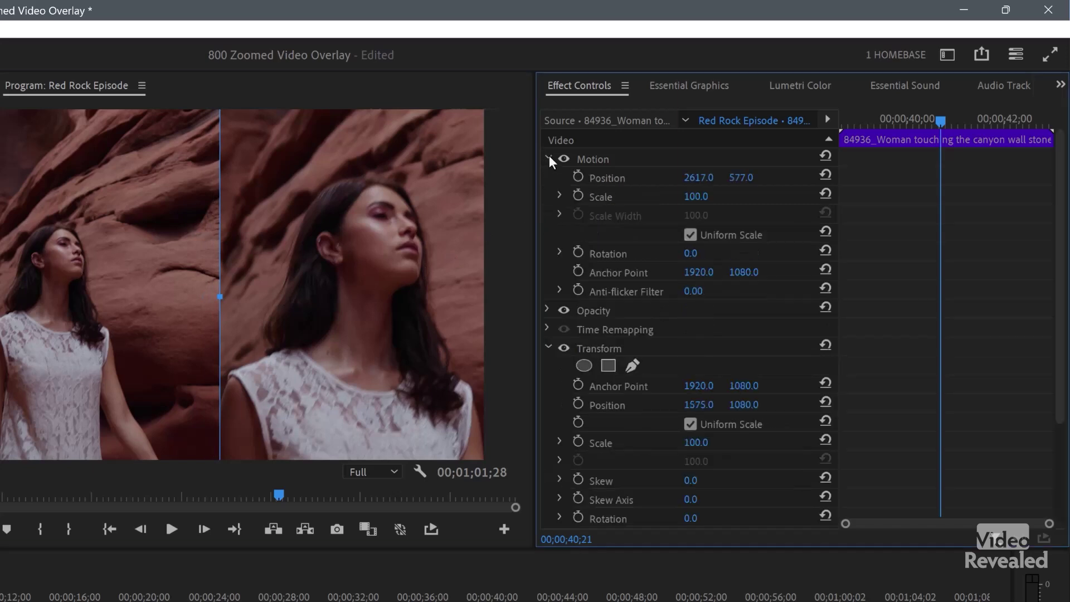
pyautogui.moveTo(708, 199); pyautogui.dragTo(711, 200)
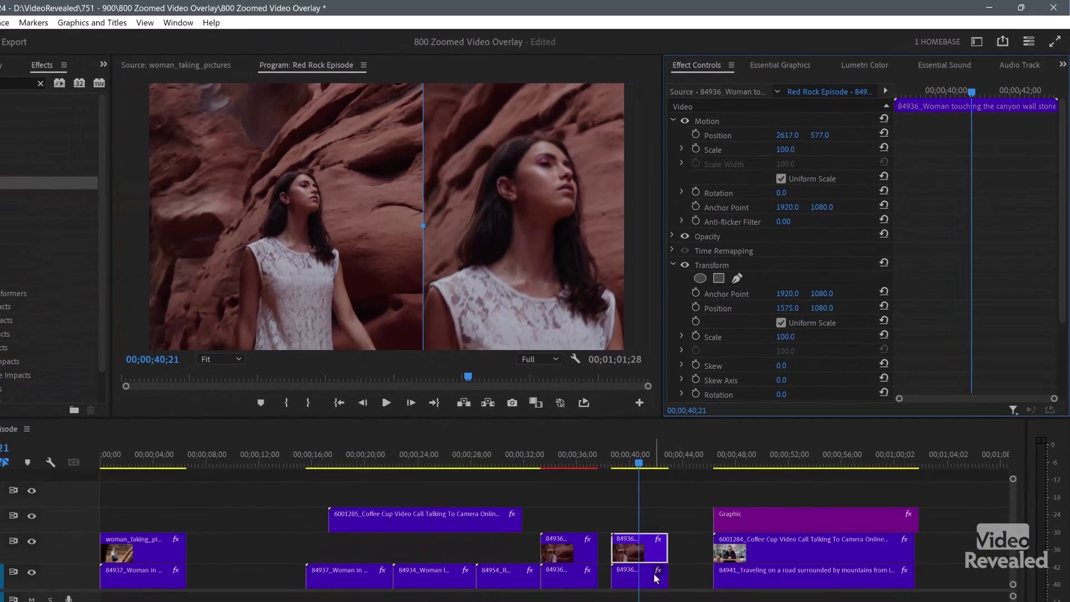
pyautogui.click(656, 578)
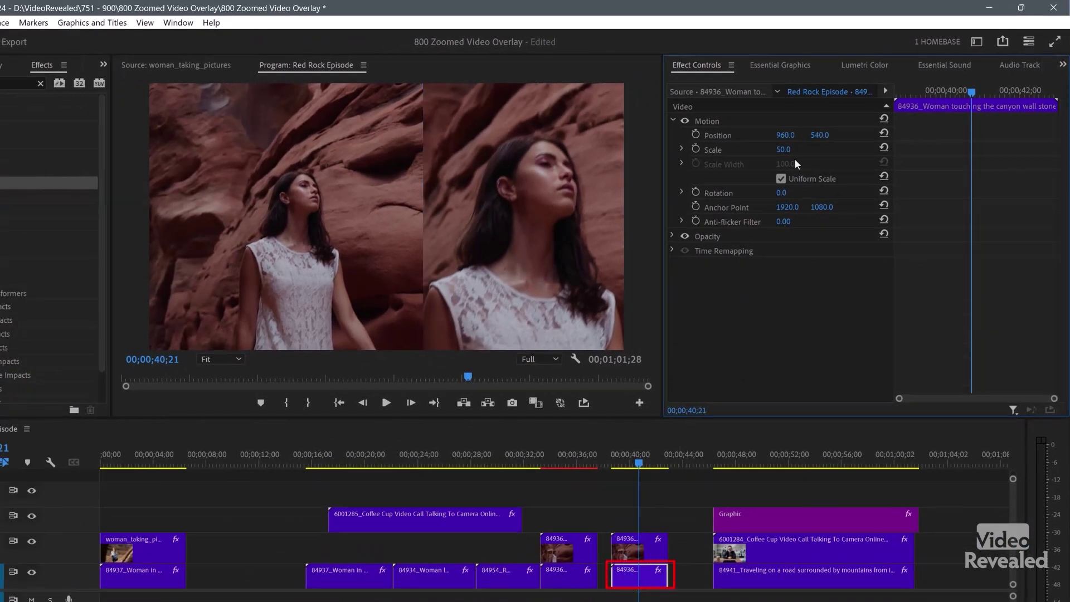
# Step: Try a larger scale on the wide canyon shot, then reset it and set Scale to 50
pyautogui.moveTo(783, 150); pyautogui.dragTo(874, 157)
pyautogui.click(885, 147)
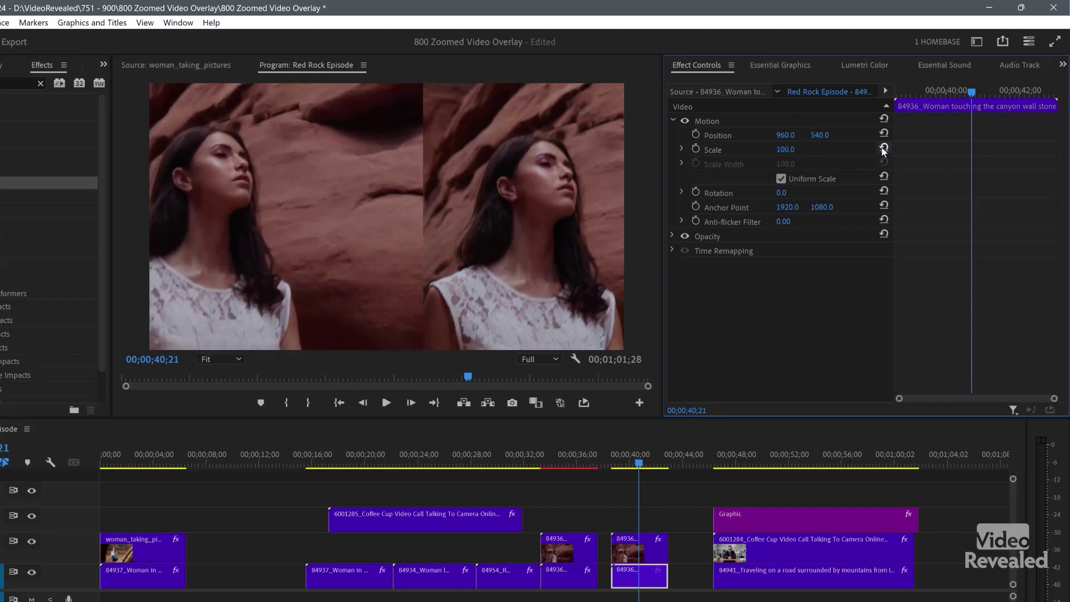
pyautogui.click(793, 148)
pyautogui.write('50')
pyautogui.press('Return')
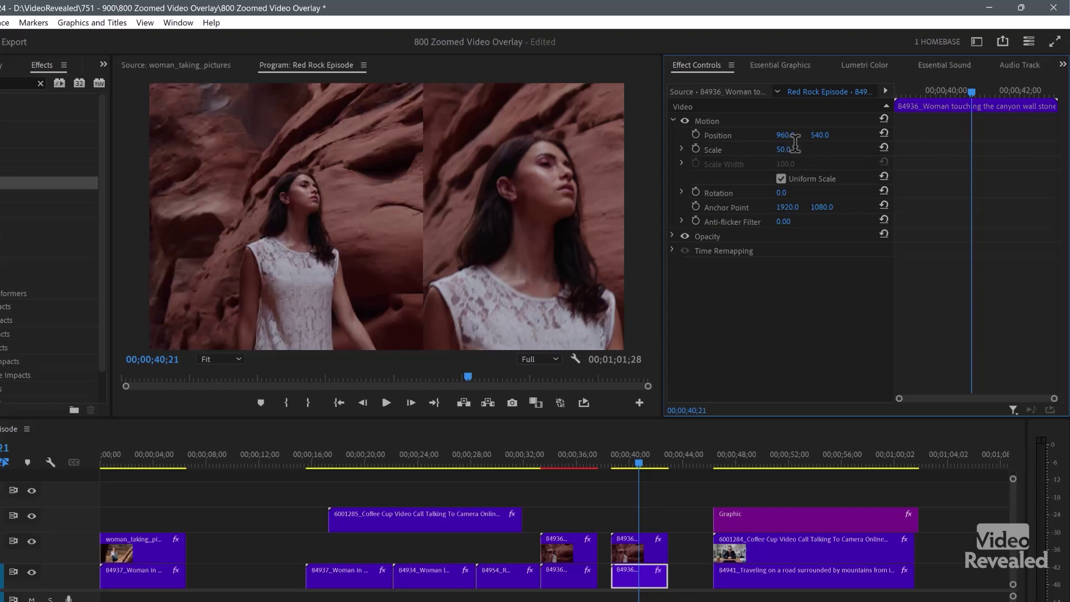
# Step: Select the zoomed overlay clip on V2 and scrub forward through the split-screen section toward the road scene
pyautogui.click(654, 557)
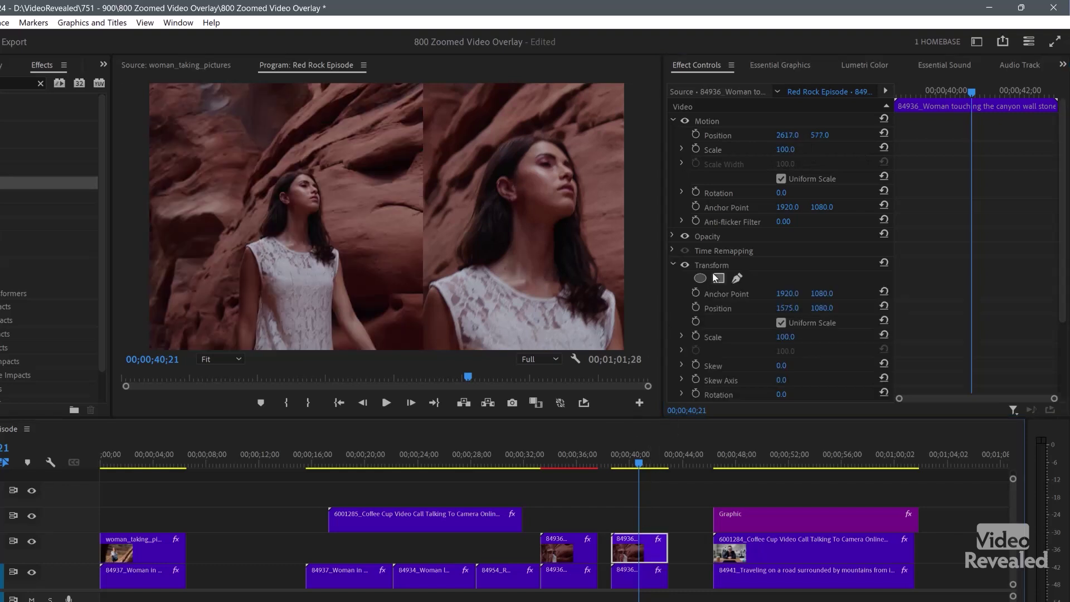
pyautogui.moveTo(638, 463); pyautogui.dragTo(655, 463)
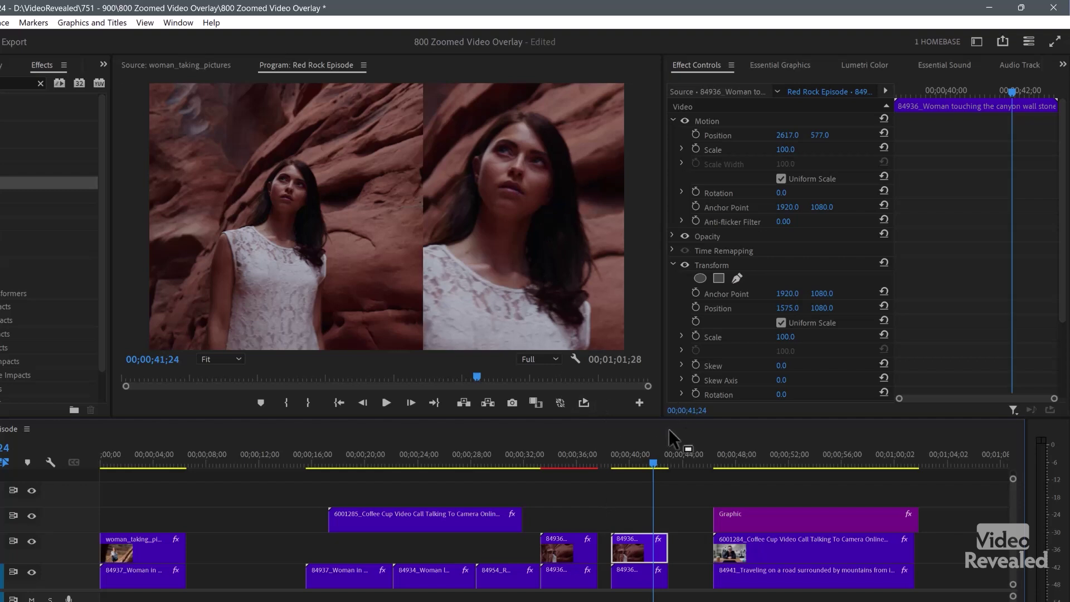
pyautogui.click(708, 456)
# Step: Play the road scene, then select the Graphic clip to view its shape layers
pyautogui.press('space')
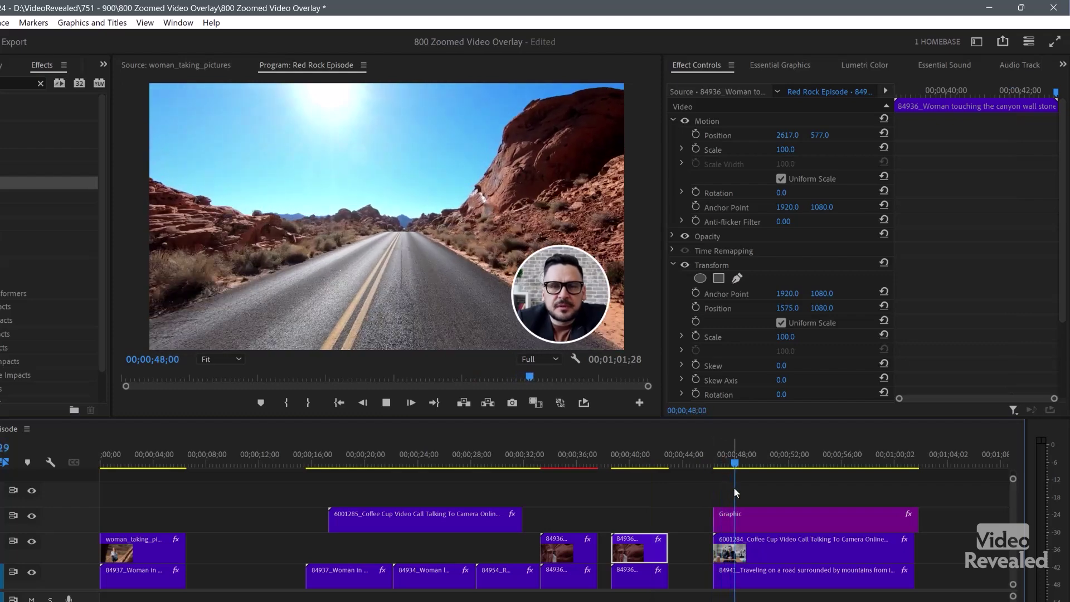
pyautogui.click(755, 518)
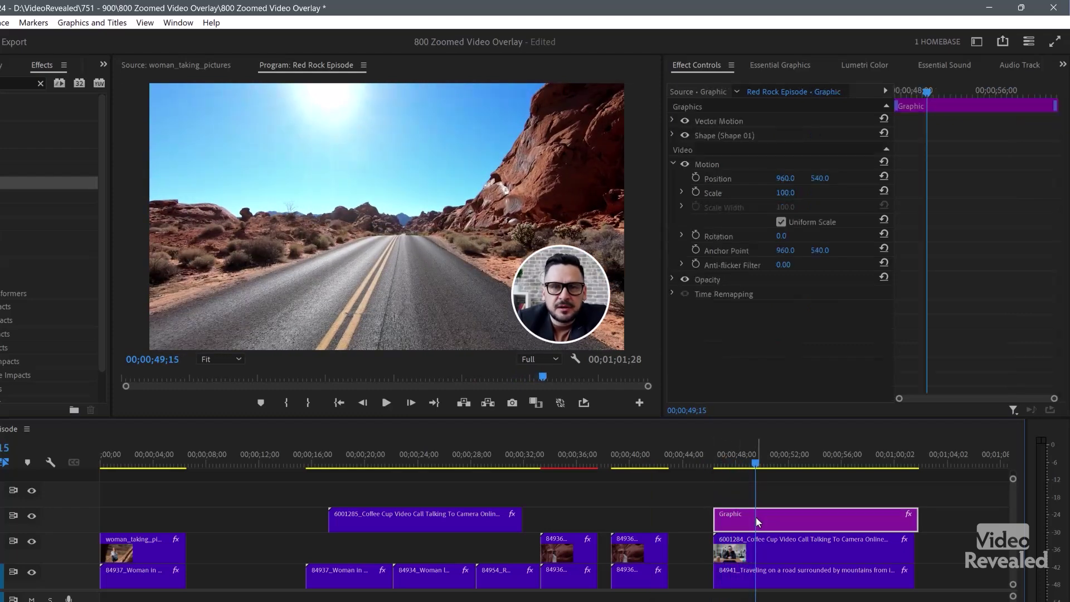
pyautogui.click(789, 64)
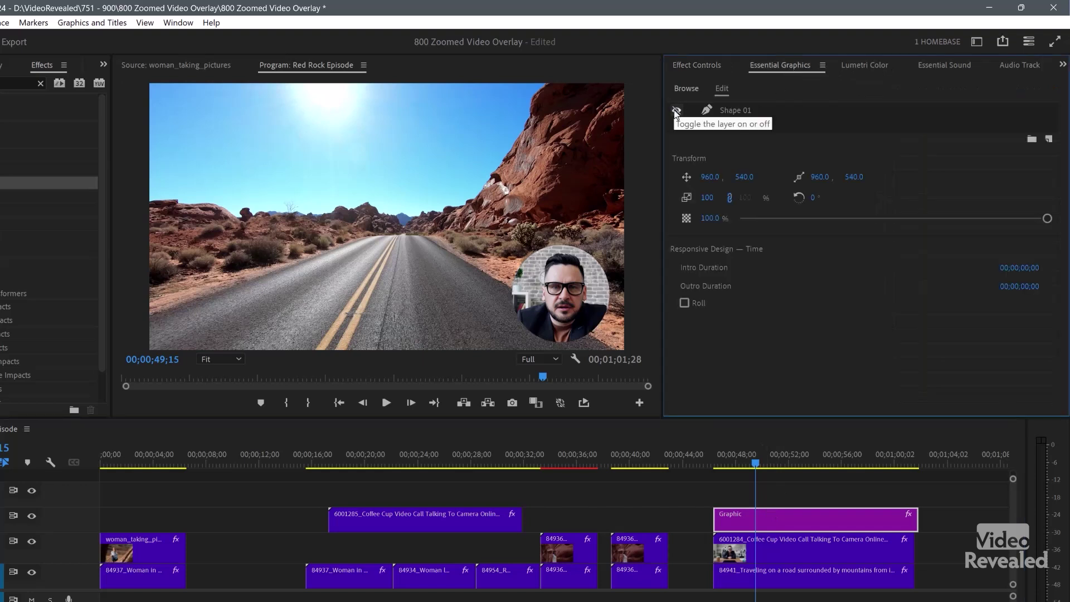
# Step: Select the talking-head clip and reveal its circular Opacity Mask (1) in Effect Controls
pyautogui.click(779, 552)
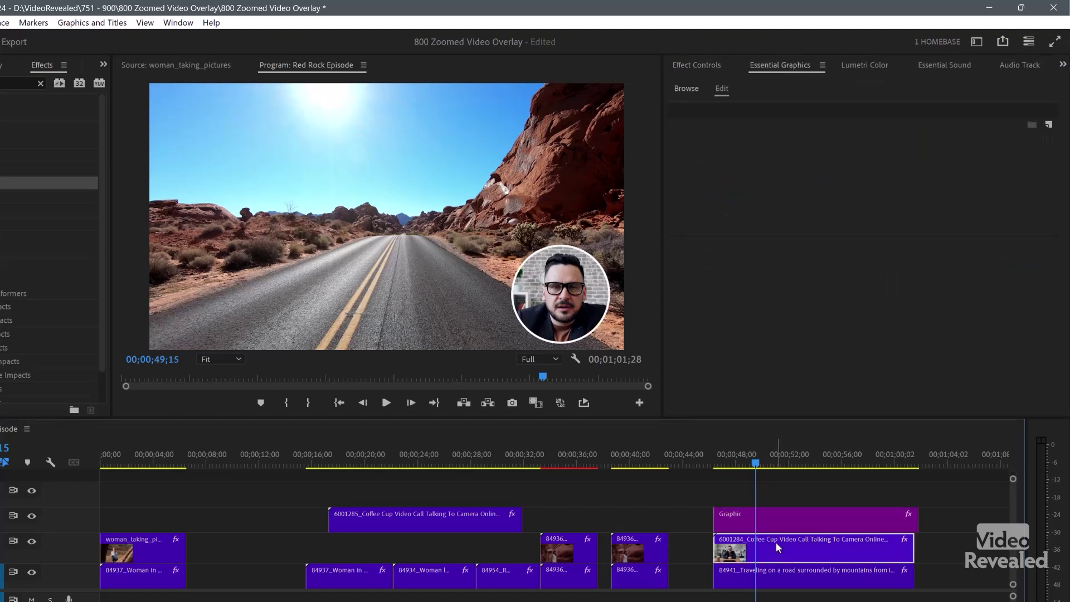
pyautogui.click(701, 64)
pyautogui.click(673, 237)
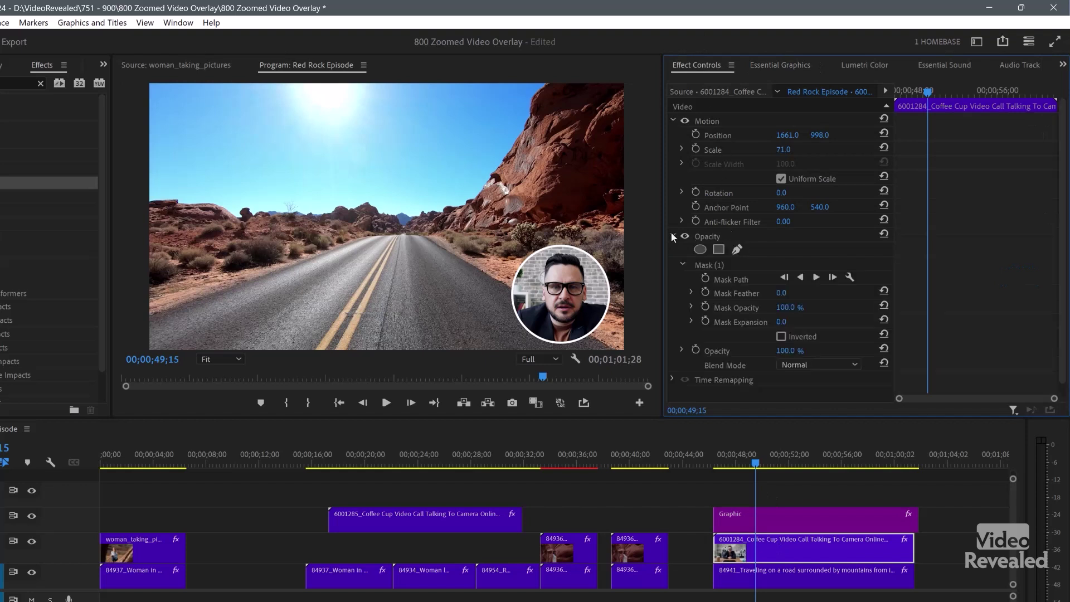
pyautogui.click(728, 264)
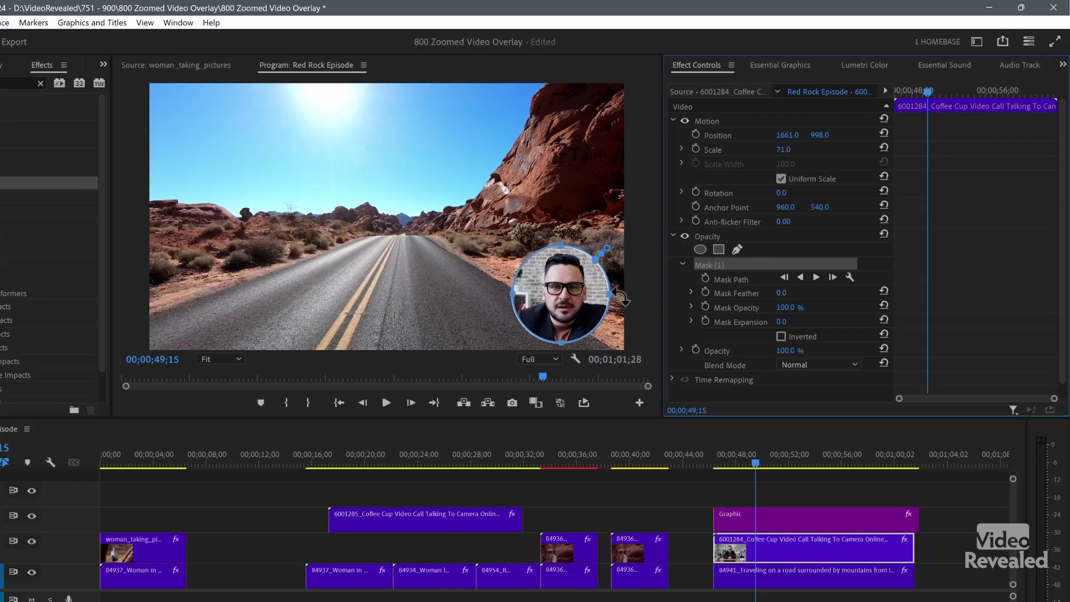
# Step: Show the Graphic clip's Shape 01 Appearance in Essential Graphics: no fill, white 8.0 stroke
pyautogui.click(804, 65)
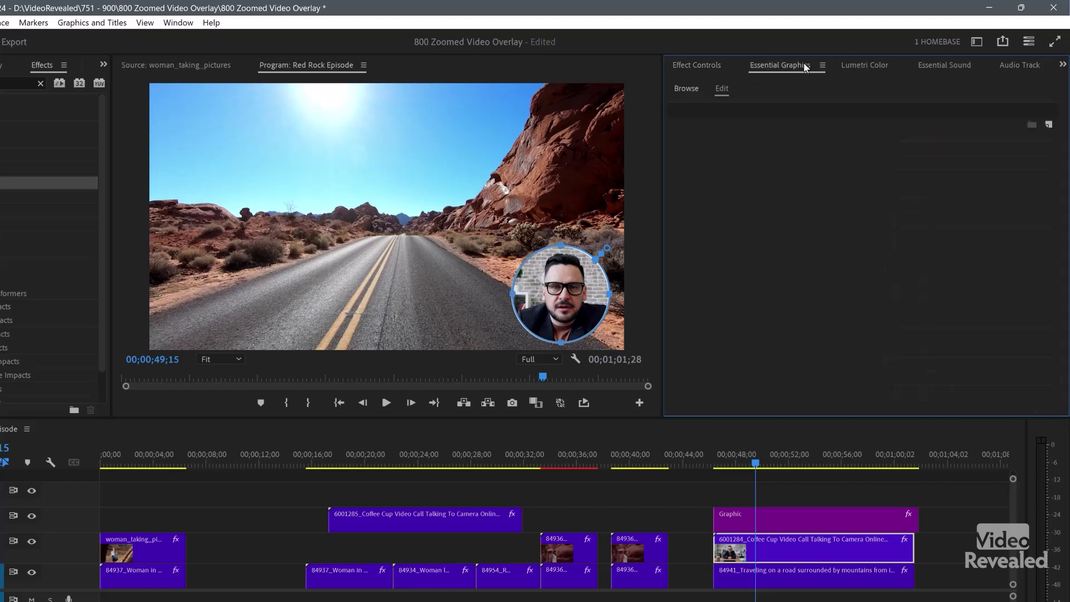
pyautogui.click(768, 513)
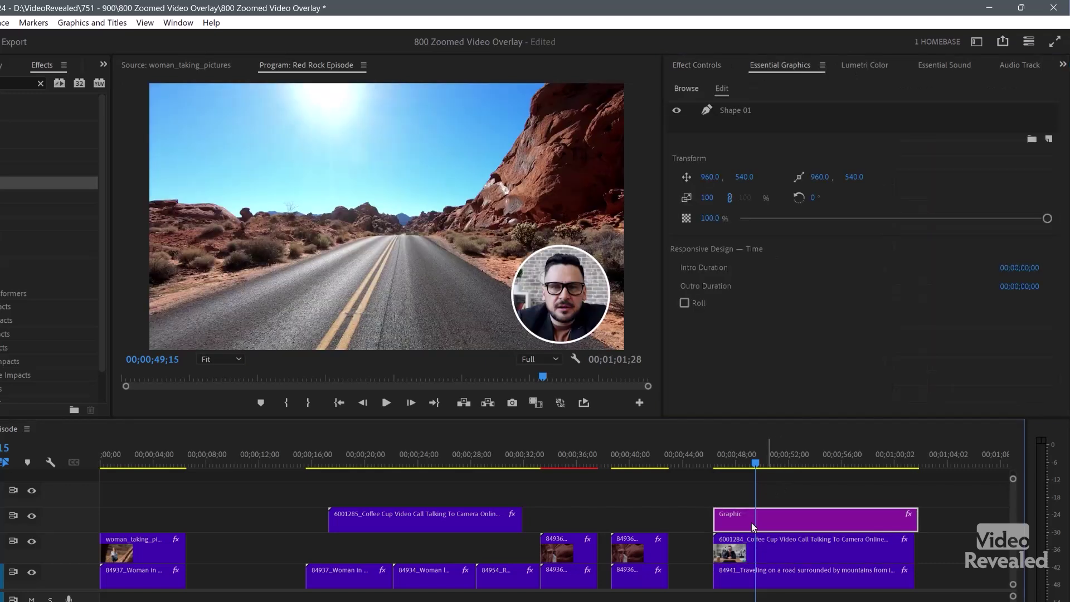
pyautogui.click(720, 112)
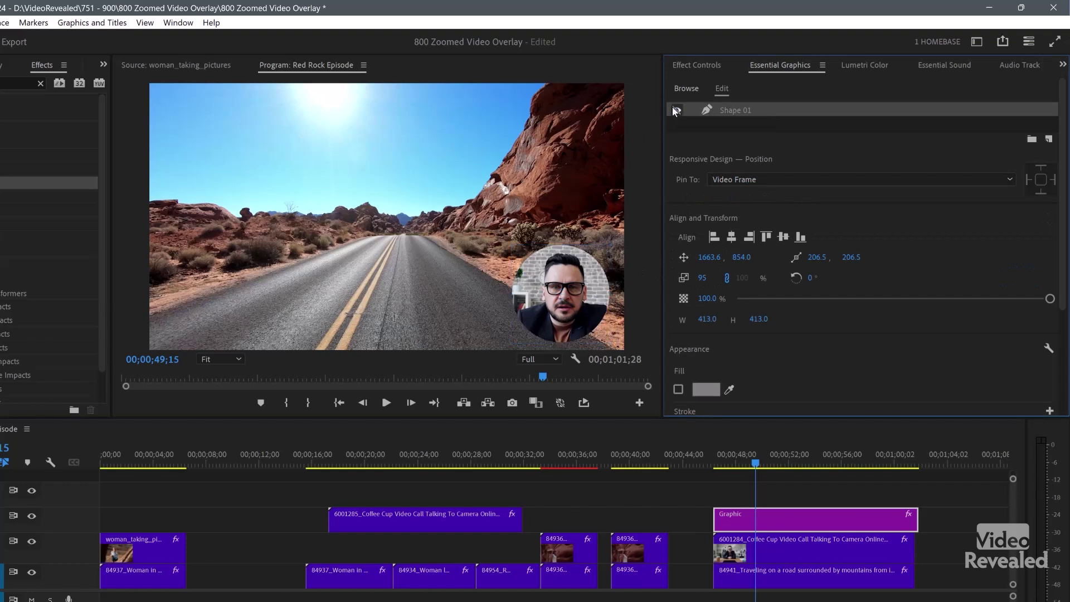
pyautogui.scroll(-3, 830, 345)
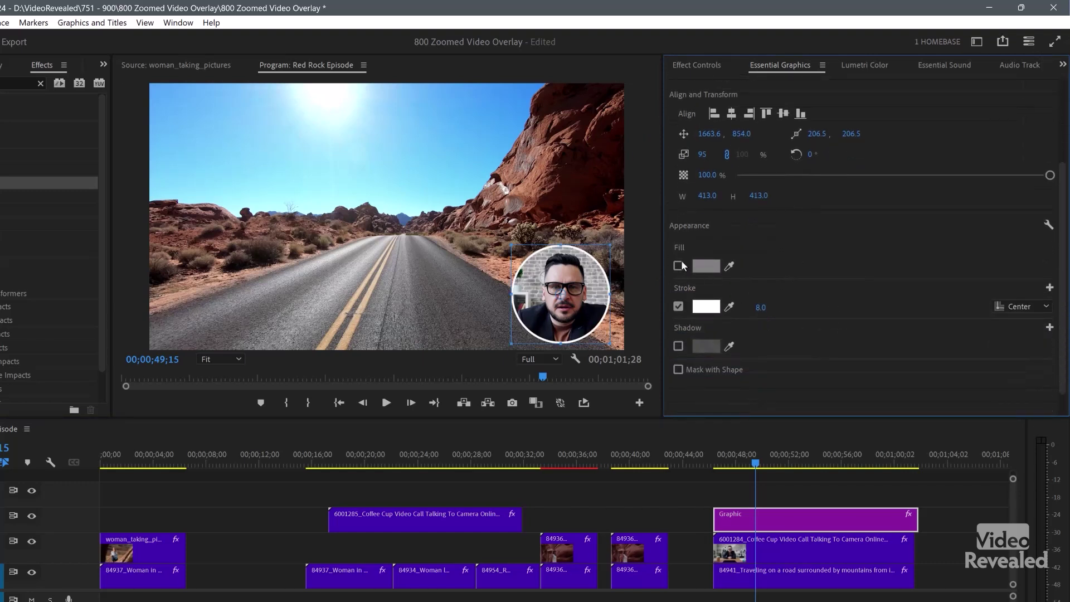